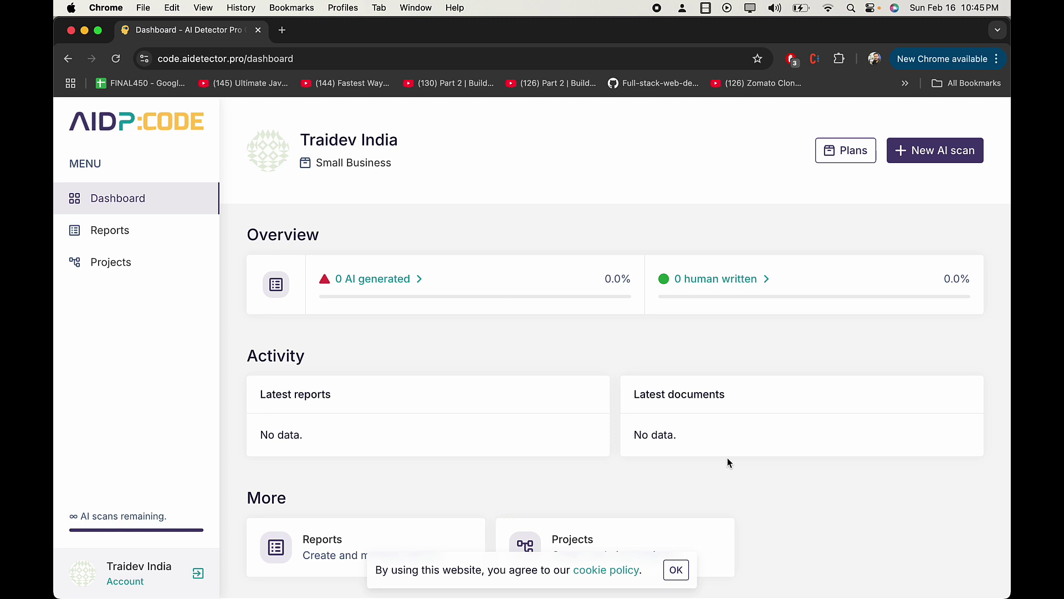
- Search Google for aidetector.pro in a separate tab and open the AI Detector Pro website
{"action": "left_click", "coordinate": [126, 581]}
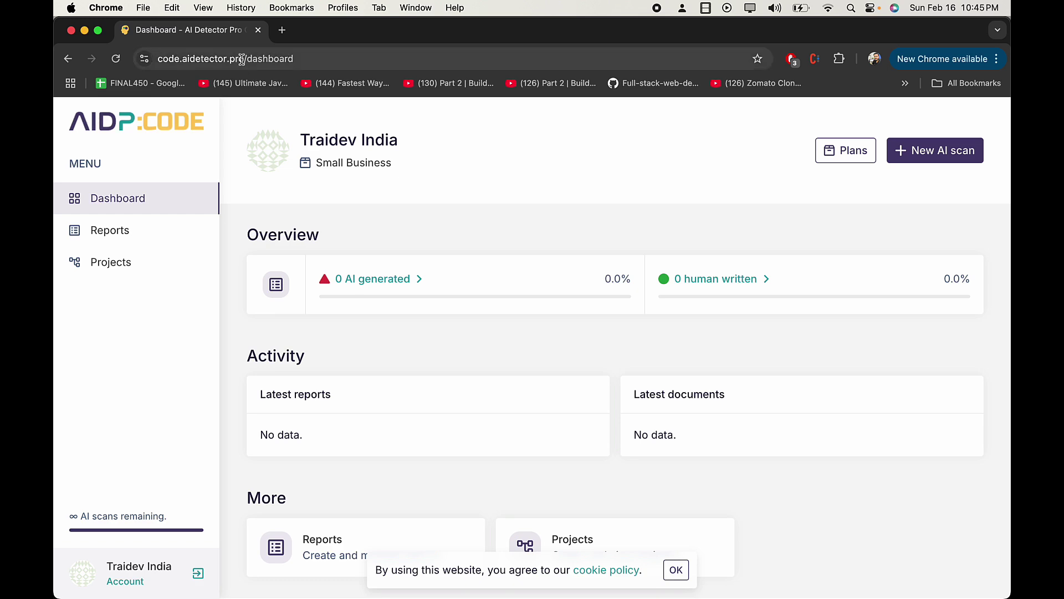
{"action": "key", "text": "super+t"}
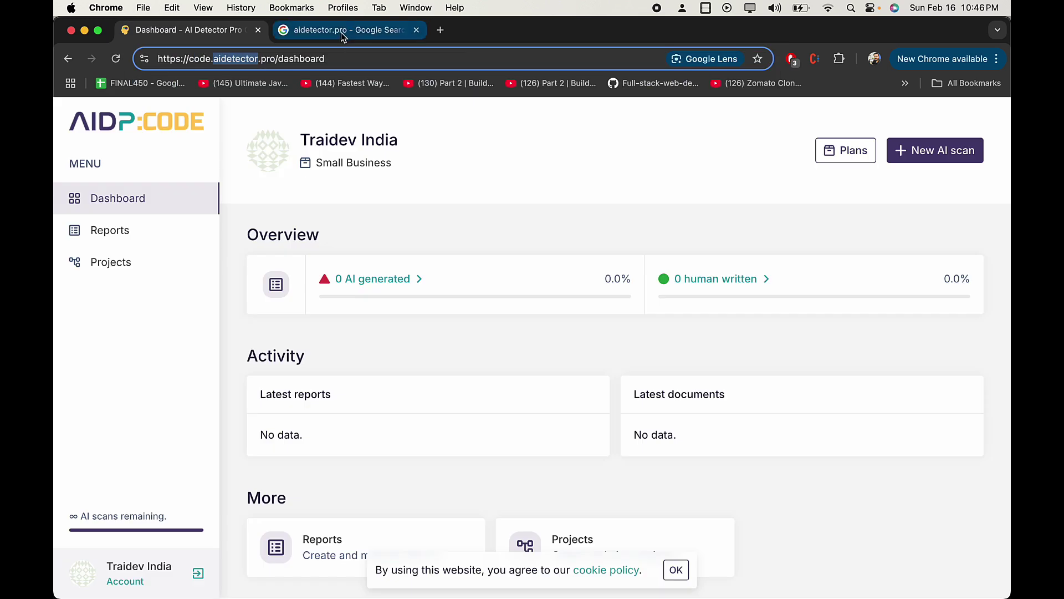
{"action": "left_click", "coordinate": [341, 30]}
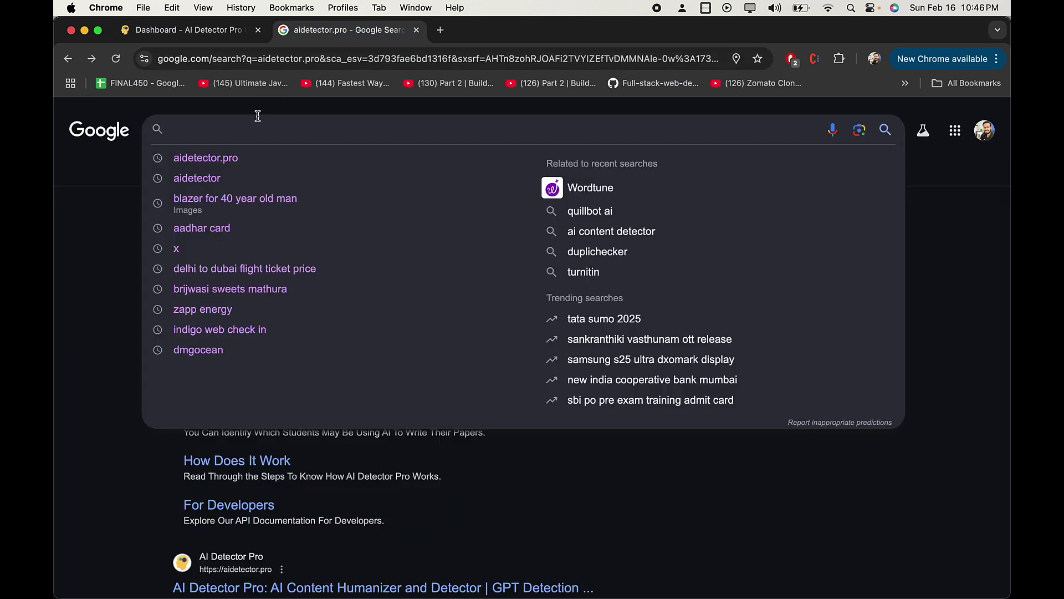
{"action": "type", "text": "aide"}
{"action": "type", "text": "tector.pro"}
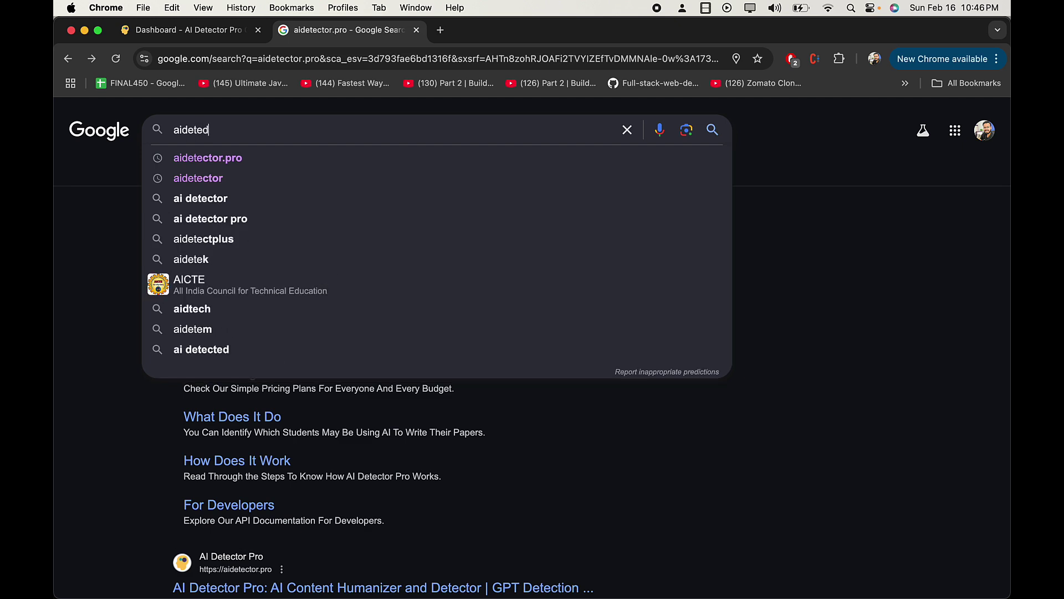
{"action": "key", "text": "Return"}
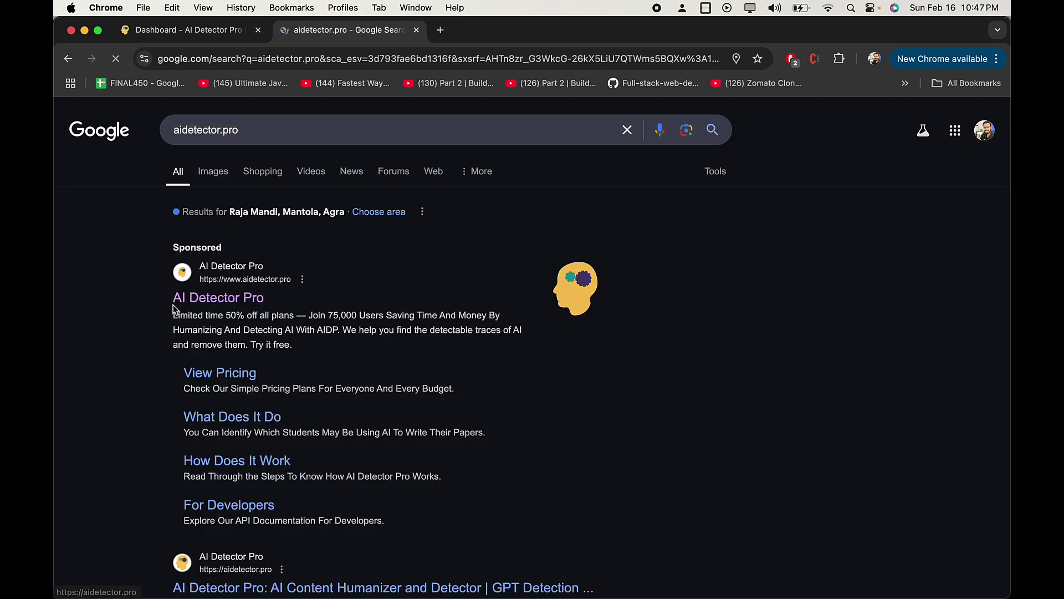
{"action": "left_click", "coordinate": [231, 297]}
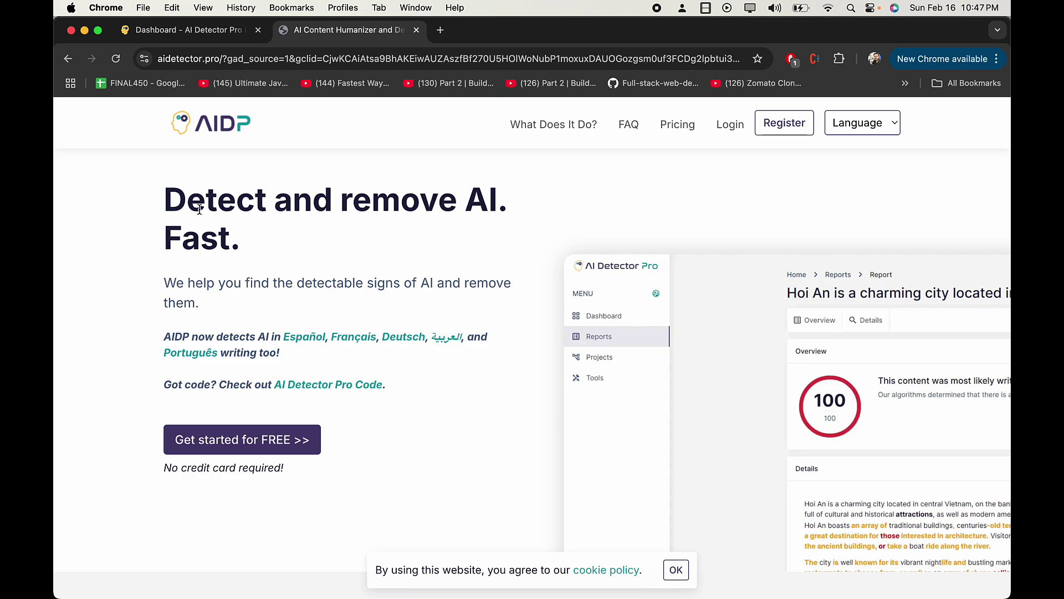
- Look through the AI Detector Pro home page, including its detection features, humanizing tools and the start of the pricing section
{"action": "scroll", "coordinate": [200, 210], "scroll_direction": "down", "scroll_amount": 3}
{"action": "scroll", "coordinate": [187, 212], "scroll_direction": "up", "scroll_amount": 5}
{"action": "scroll", "coordinate": [242, 269], "scroll_direction": "down", "scroll_amount": 10}
{"action": "scroll", "coordinate": [242, 269], "scroll_direction": "up", "scroll_amount": 3}
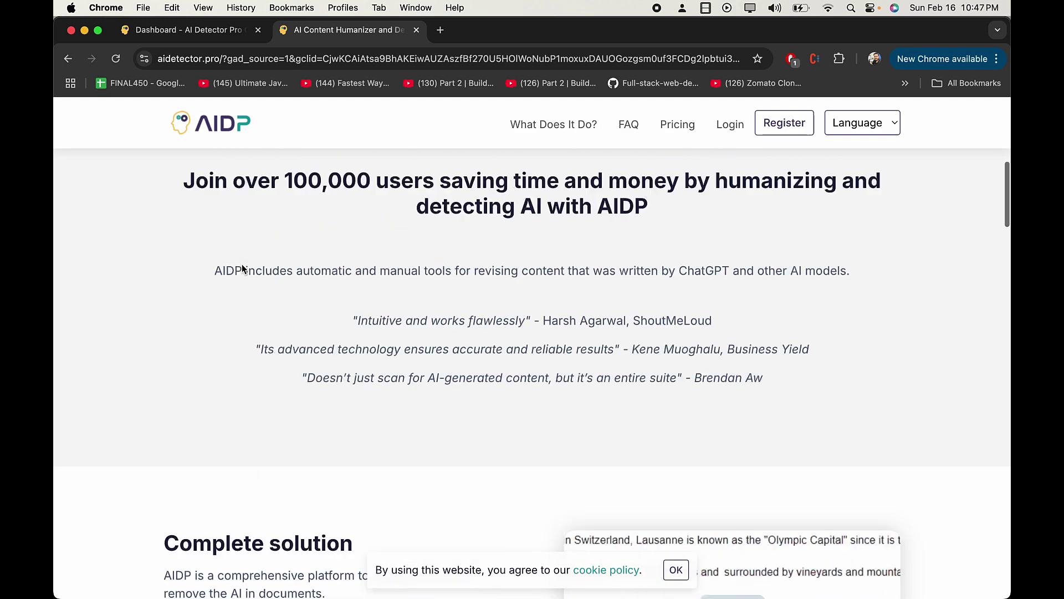
{"action": "scroll", "coordinate": [467, 373], "scroll_direction": "down", "scroll_amount": 10}
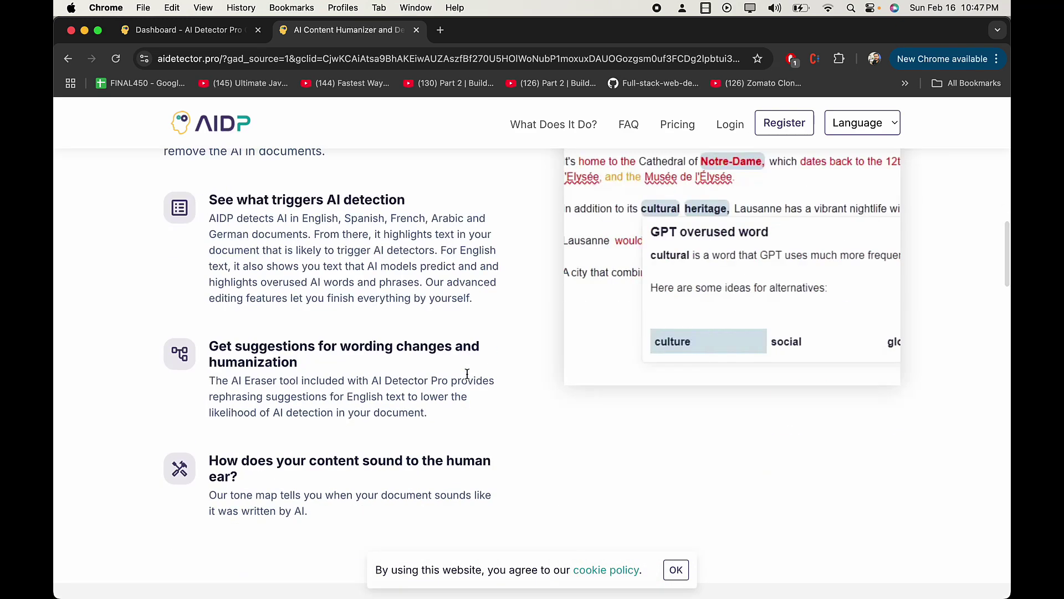
{"action": "scroll", "coordinate": [467, 374], "scroll_direction": "down", "scroll_amount": 5}
{"action": "scroll", "coordinate": [467, 377], "scroll_direction": "down", "scroll_amount": 2}
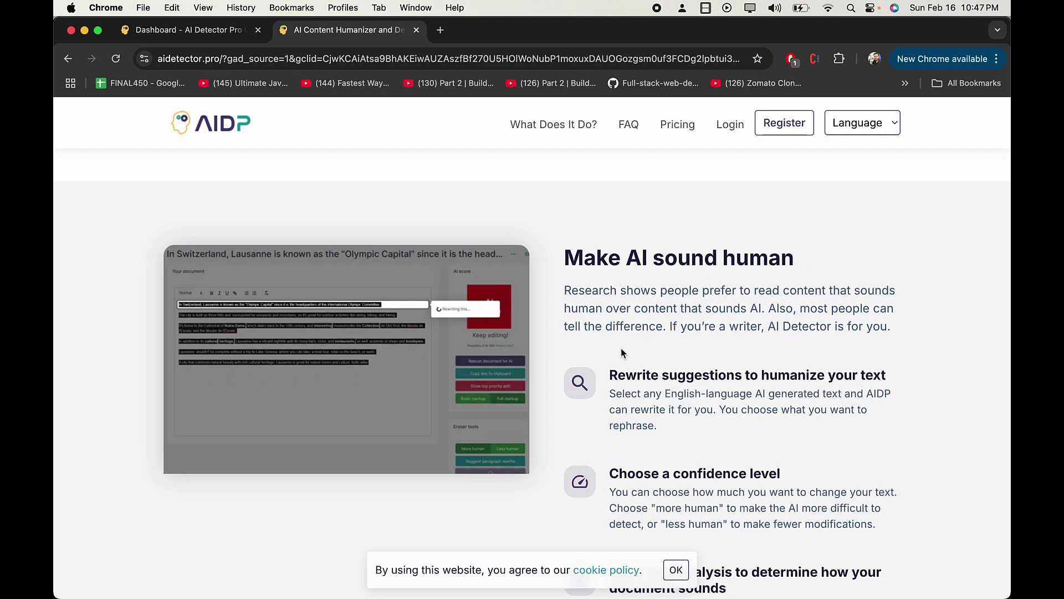
{"action": "scroll", "coordinate": [621, 348], "scroll_direction": "down", "scroll_amount": 6}
{"action": "scroll", "coordinate": [415, 316], "scroll_direction": "down", "scroll_amount": 10}
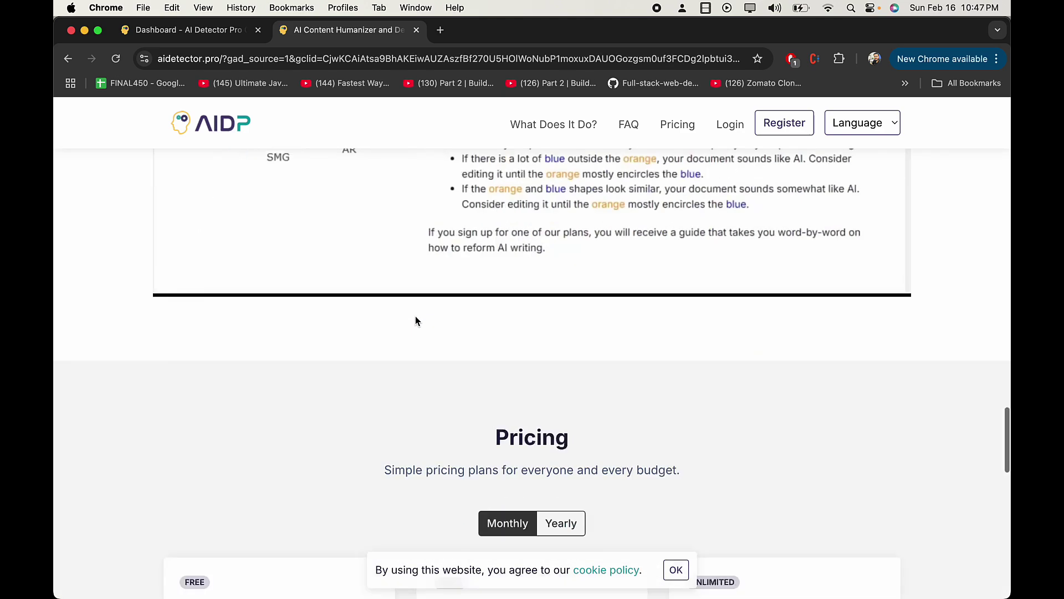
{"action": "scroll", "coordinate": [611, 308], "scroll_direction": "up", "scroll_amount": 15}
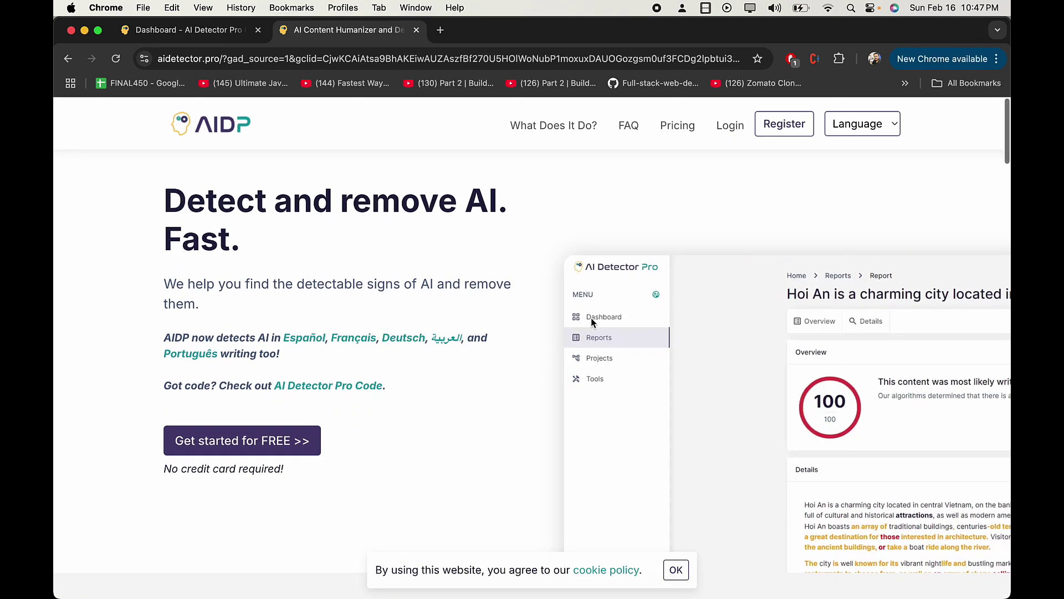
- Open the free sign-up page and review the fields and consent options of the registration form
{"action": "left_click", "coordinate": [249, 443]}
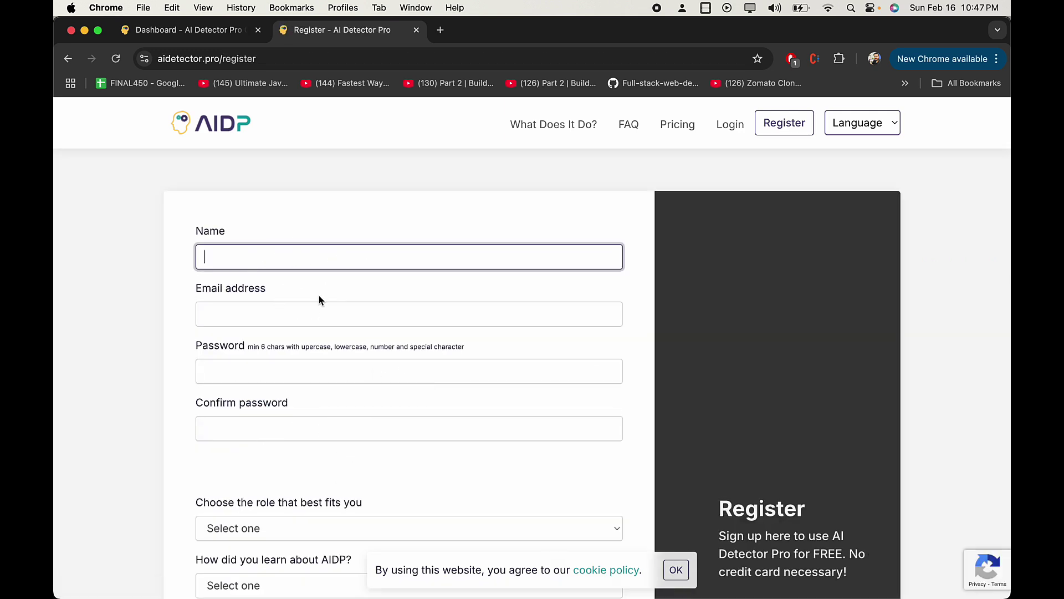
{"action": "scroll", "coordinate": [303, 374], "scroll_direction": "down", "scroll_amount": 5}
{"action": "scroll", "coordinate": [304, 377], "scroll_direction": "up", "scroll_amount": 4}
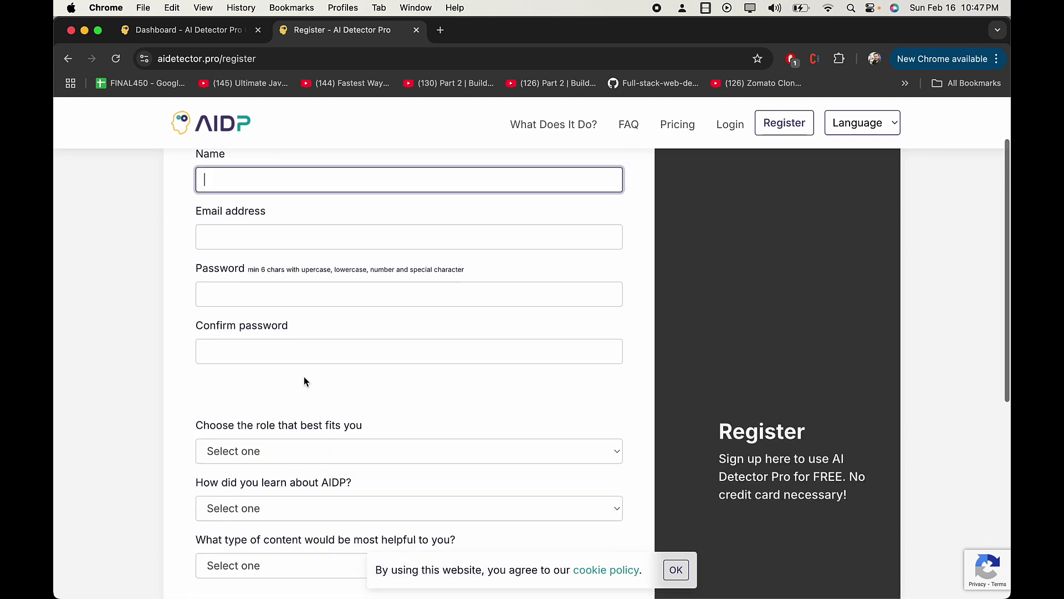
{"action": "scroll", "coordinate": [304, 377], "scroll_direction": "down", "scroll_amount": 8}
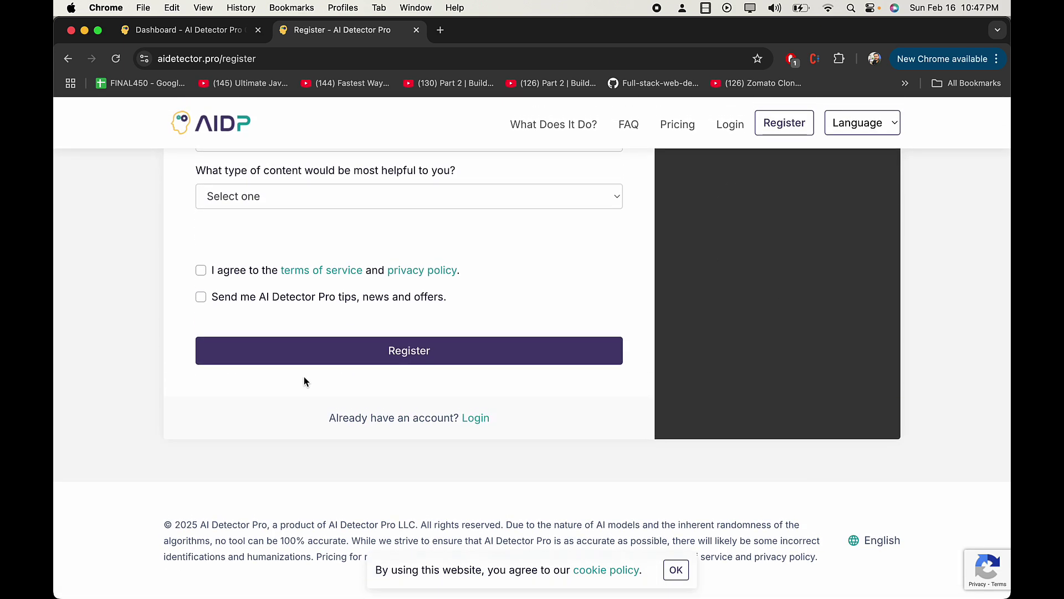
{"action": "scroll", "coordinate": [464, 218], "scroll_direction": "up", "scroll_amount": 8}
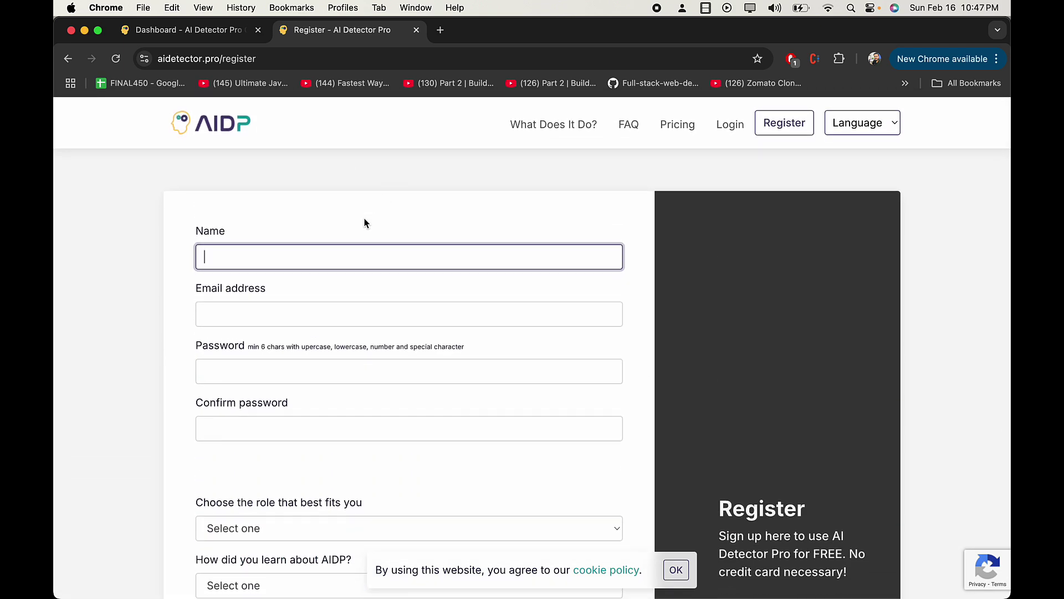
- Return to the AIDP:CODE dashboard and start a new AI scan
{"action": "left_click", "coordinate": [221, 31]}
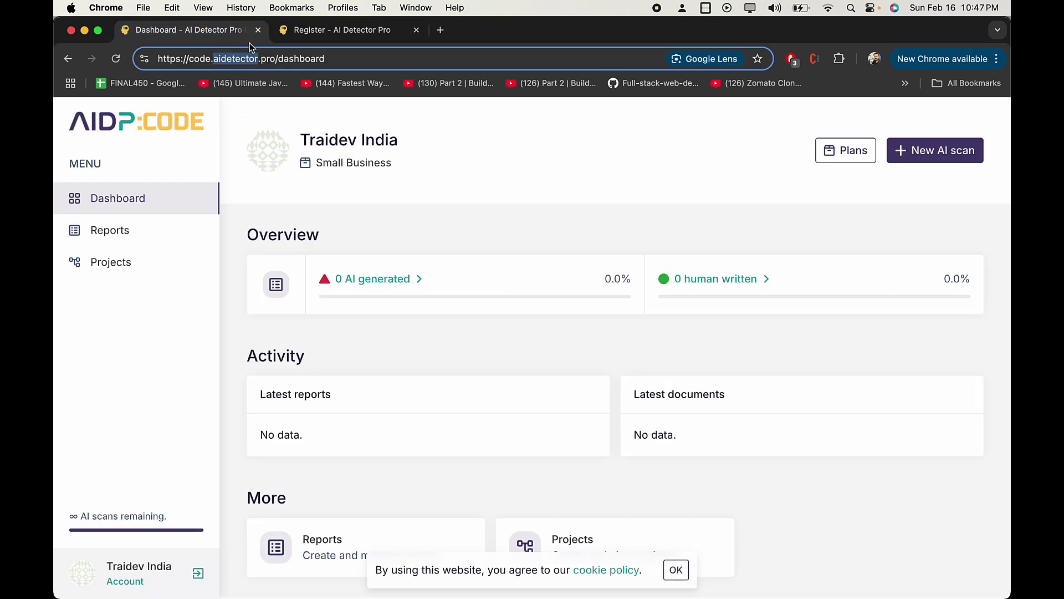
{"action": "scroll", "coordinate": [447, 207], "scroll_direction": "down", "scroll_amount": 4}
{"action": "scroll", "coordinate": [448, 207], "scroll_direction": "up", "scroll_amount": 4}
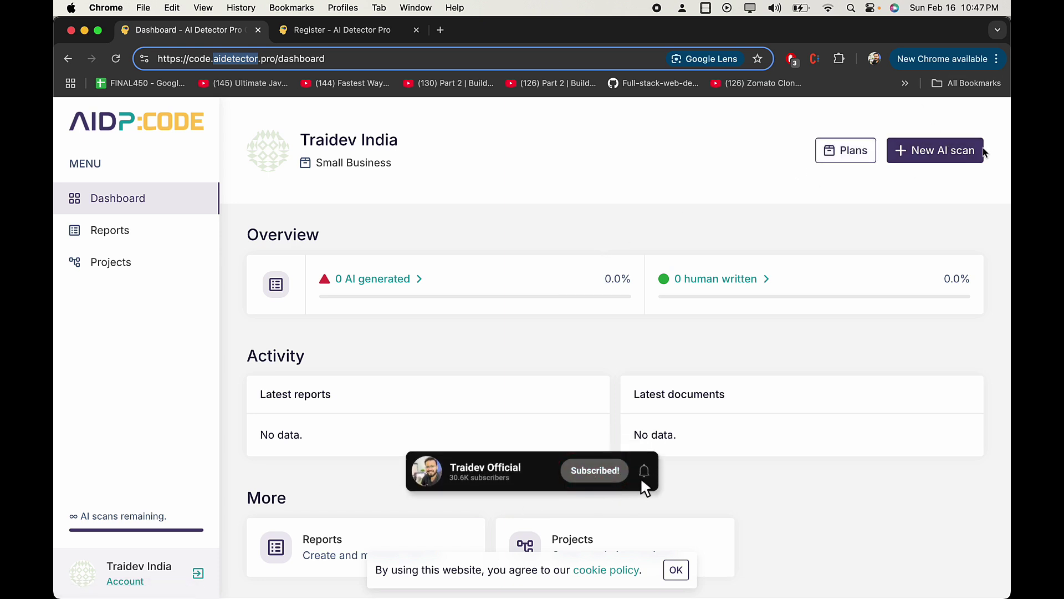
{"action": "left_click", "coordinate": [958, 156]}
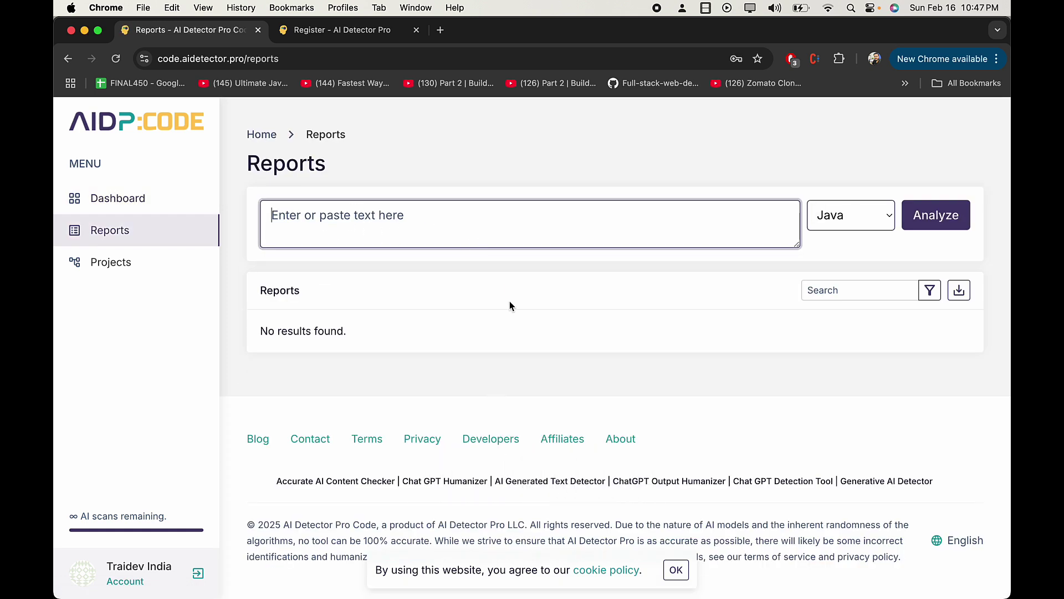
{"action": "key", "text": "super+Tab"}
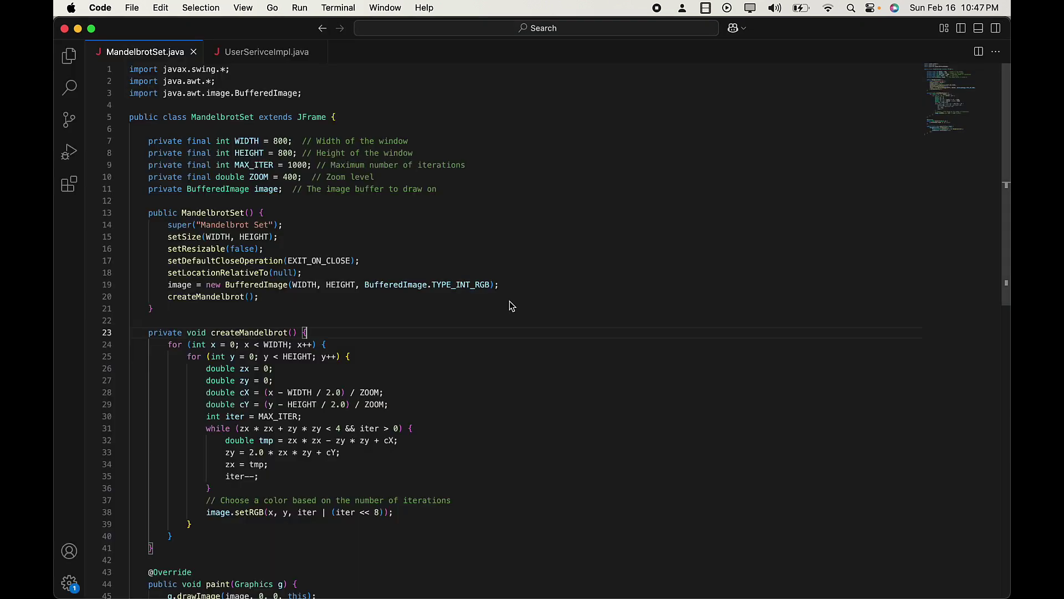
{"action": "left_click", "coordinate": [466, 240]}
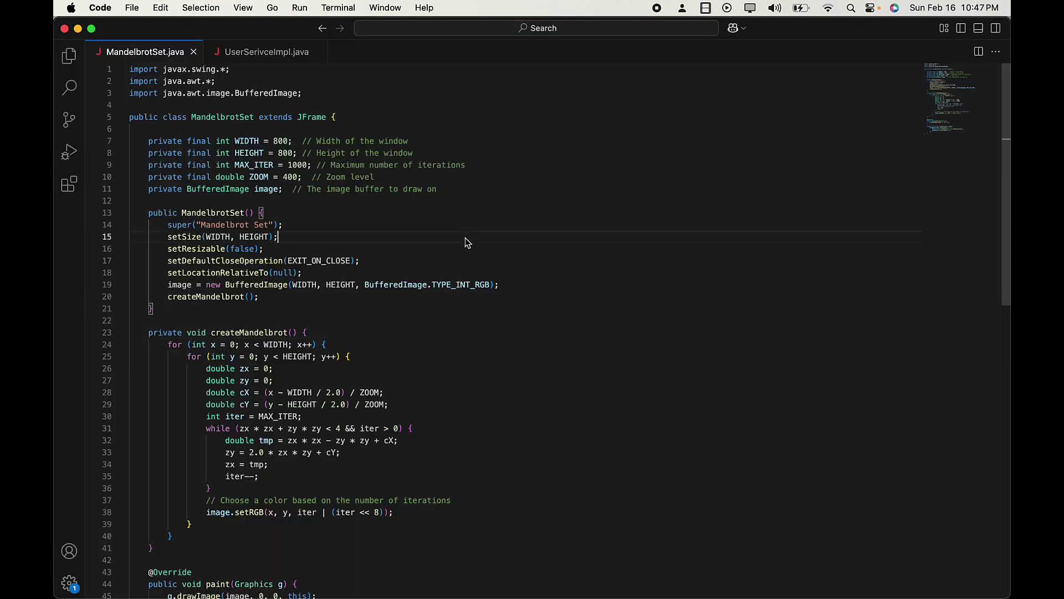
{"action": "key", "text": "super+Tab"}
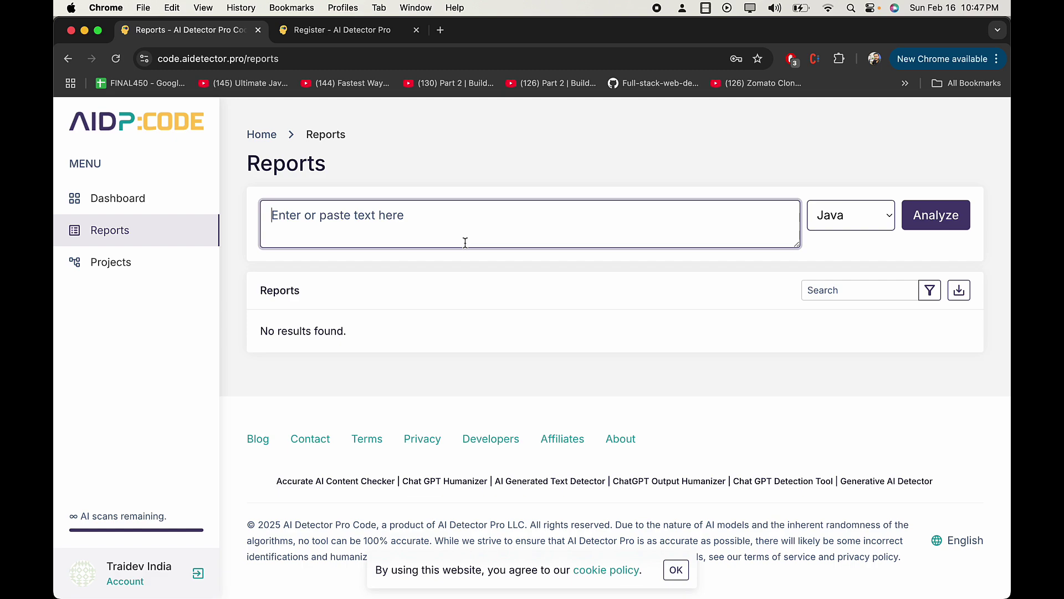
- Copy all the code of UserSerivceImpl.java from VS Code and paste it into the scan text field in Chrome
{"action": "key", "text": "super+Tab"}
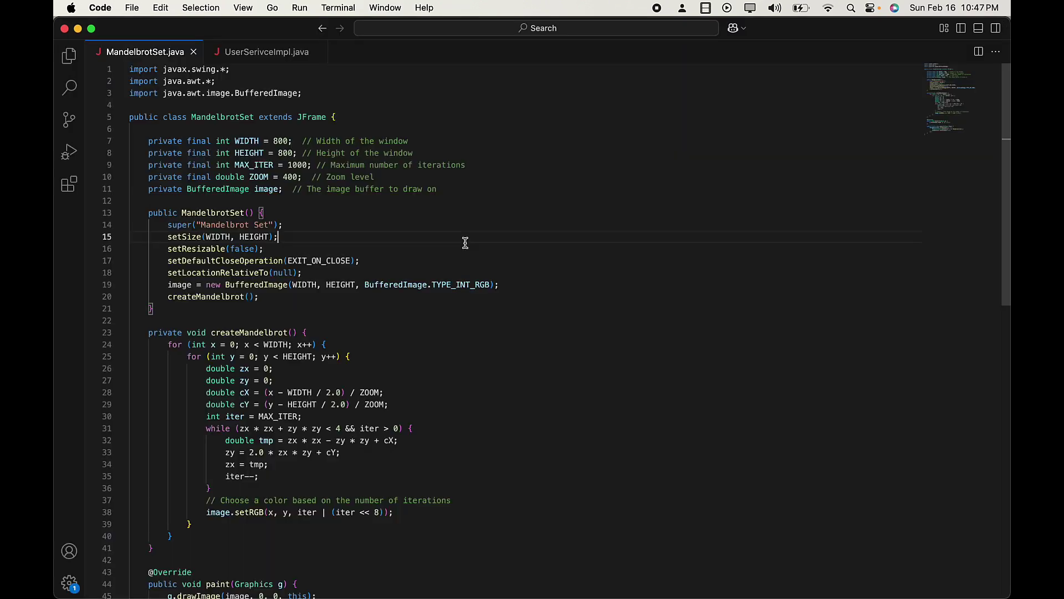
{"action": "left_click", "coordinate": [274, 50]}
{"action": "scroll", "coordinate": [376, 238], "scroll_direction": "down", "scroll_amount": 3}
{"action": "scroll", "coordinate": [444, 210], "scroll_direction": "up", "scroll_amount": 15}
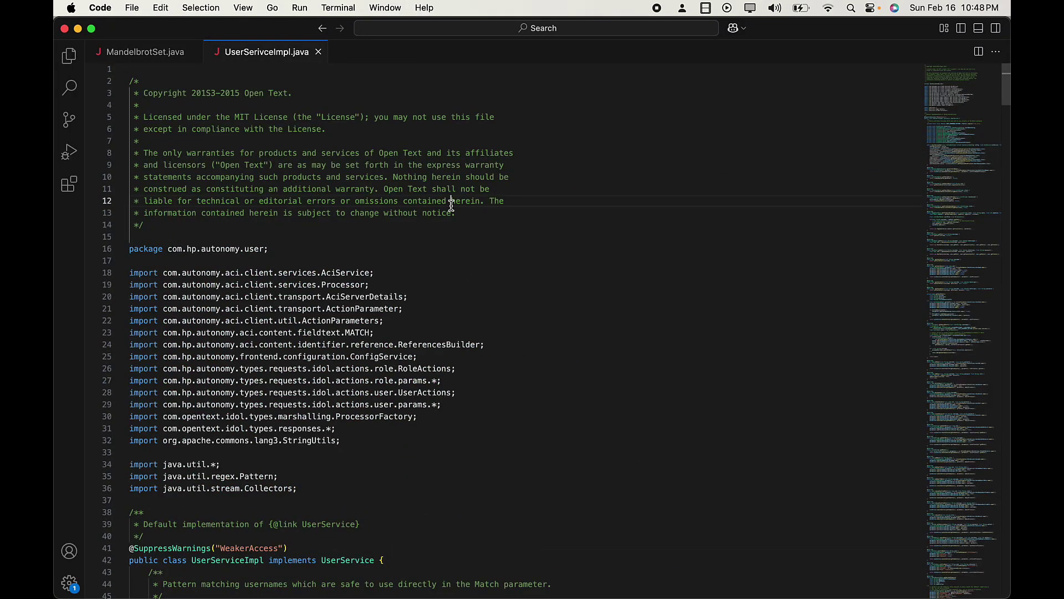
{"action": "key", "text": "super+a"}
{"action": "key", "text": "super+Tab"}
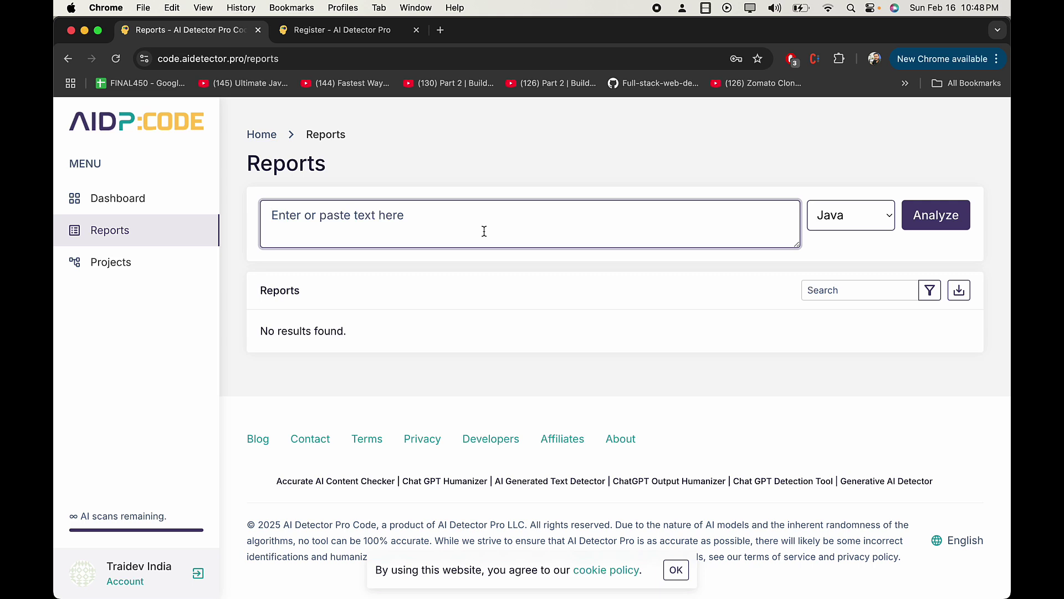
{"action": "key", "text": "super+v"}
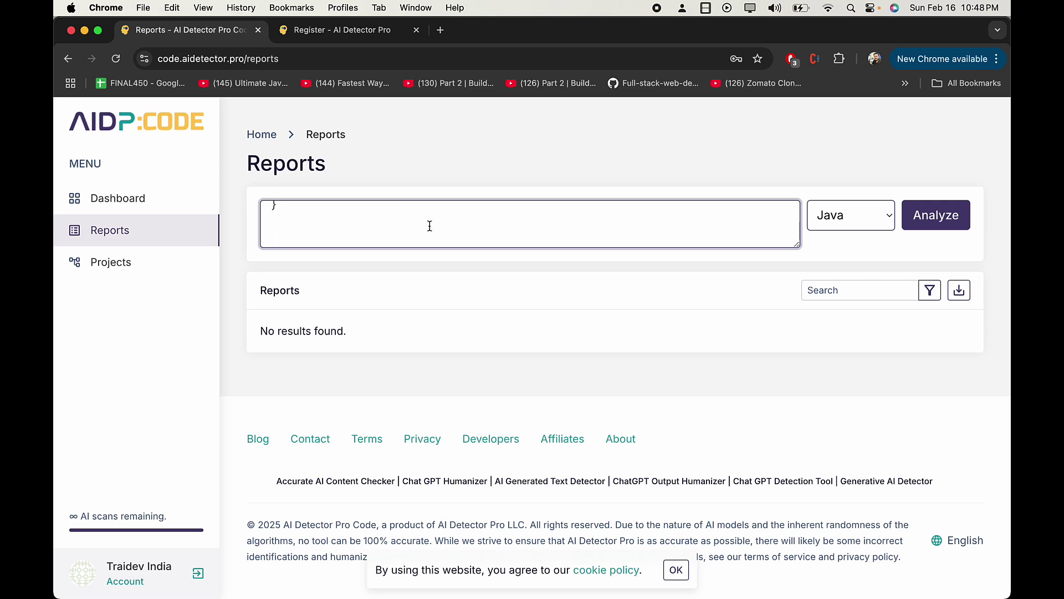
- Check the supported languages, keep Java selected and submit the pasted code for AI analysis
{"action": "scroll", "coordinate": [427, 223], "scroll_direction": "up", "scroll_amount": 20}
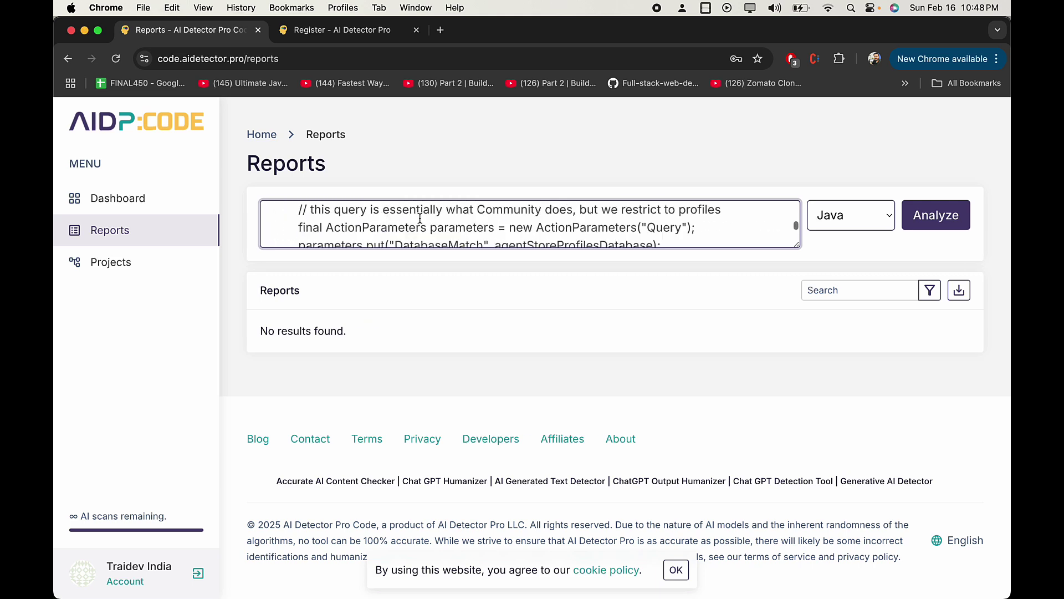
{"action": "left_click", "coordinate": [844, 215]}
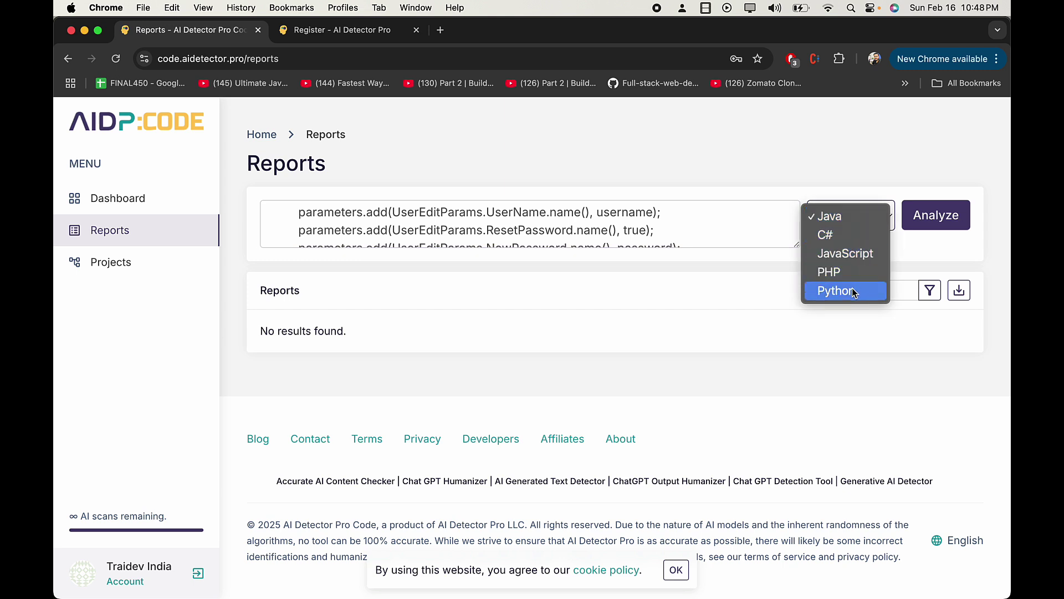
{"action": "left_click", "coordinate": [847, 187]}
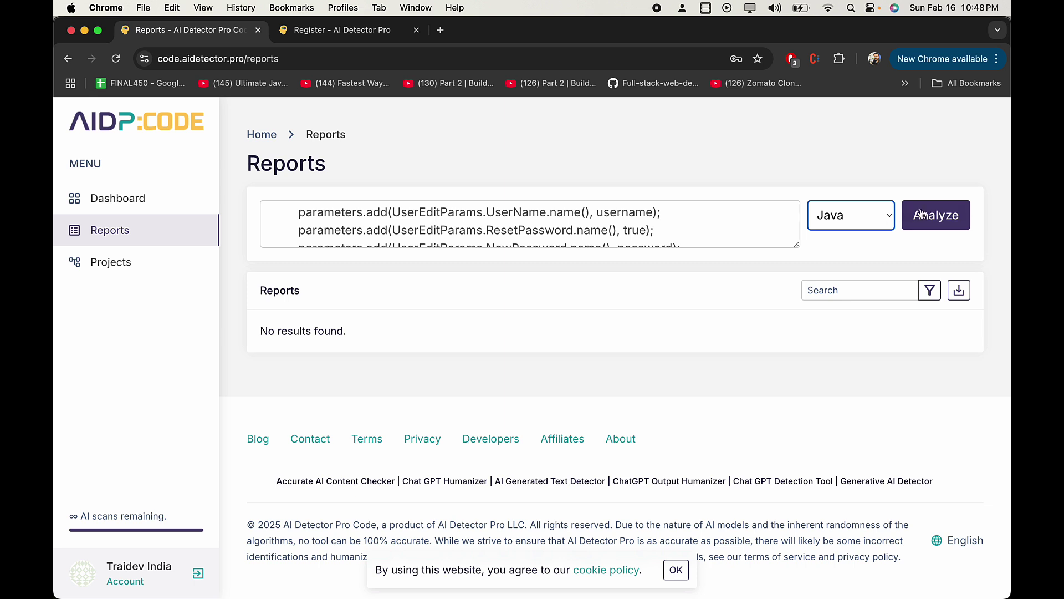
{"action": "left_click", "coordinate": [940, 216]}
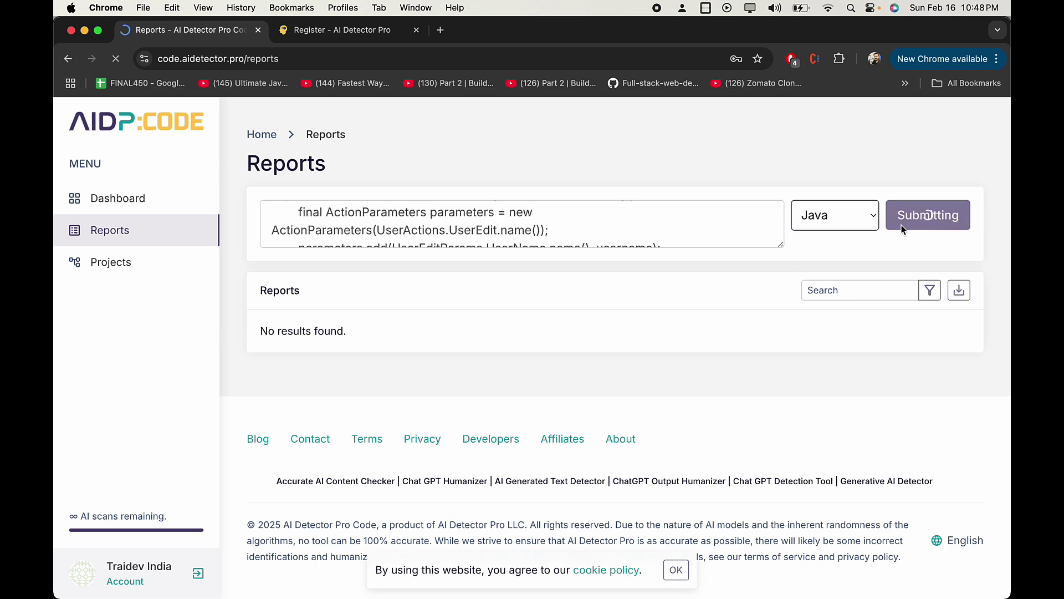
{"action": "scroll", "coordinate": [608, 241], "scroll_direction": "down", "scroll_amount": 1}
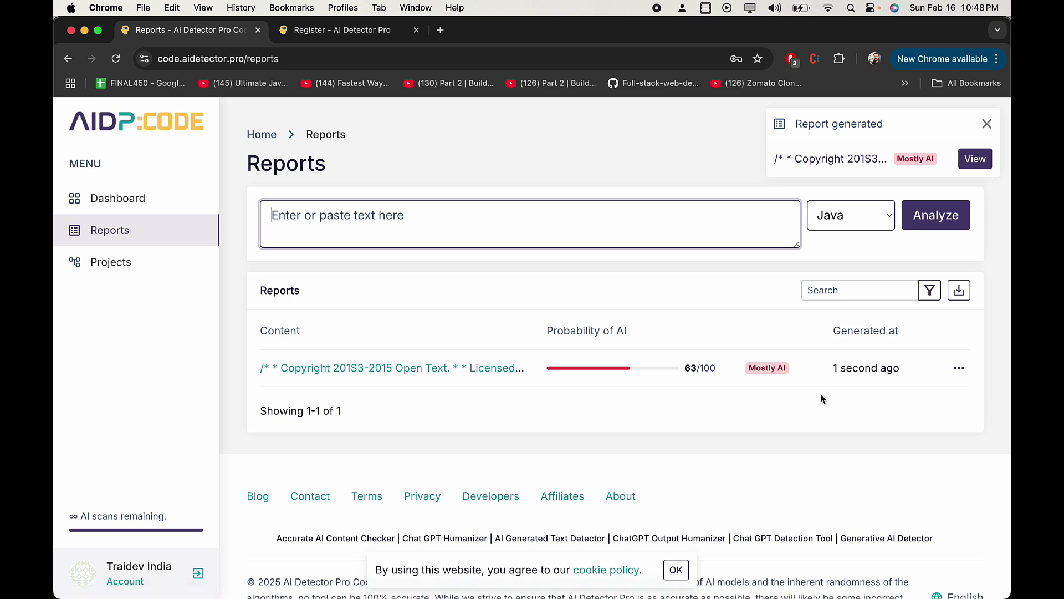
- Check the AI probability score of the generated report in the reports list
{"action": "mouse_move", "coordinate": [840, 380]}
{"action": "left_click_drag", "start_coordinate": [544, 331], "coordinate": [671, 331]}
{"action": "left_click", "coordinate": [700, 394]}
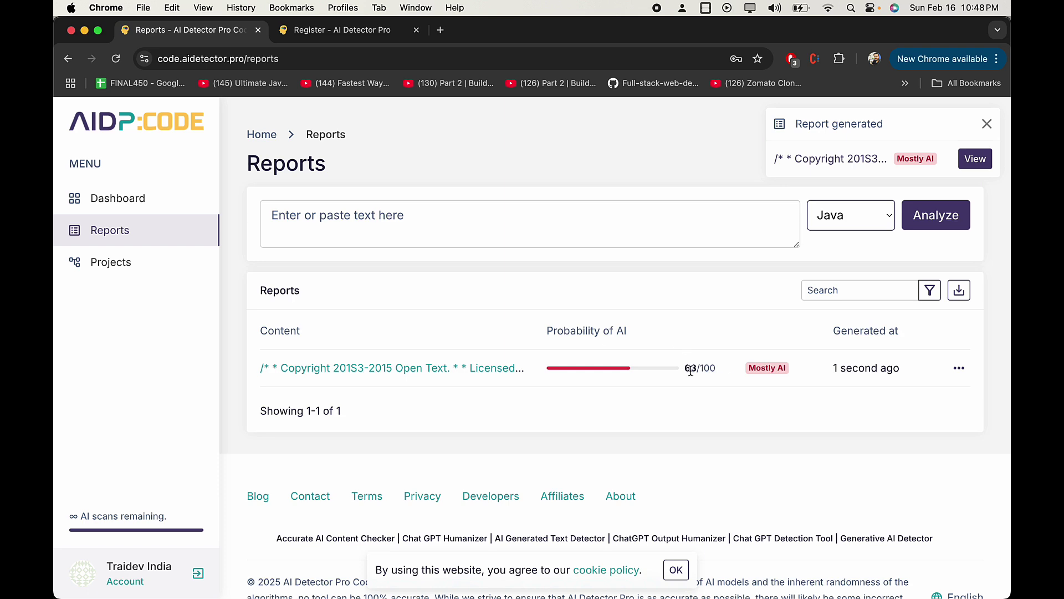
{"action": "double_click", "coordinate": [691, 369]}
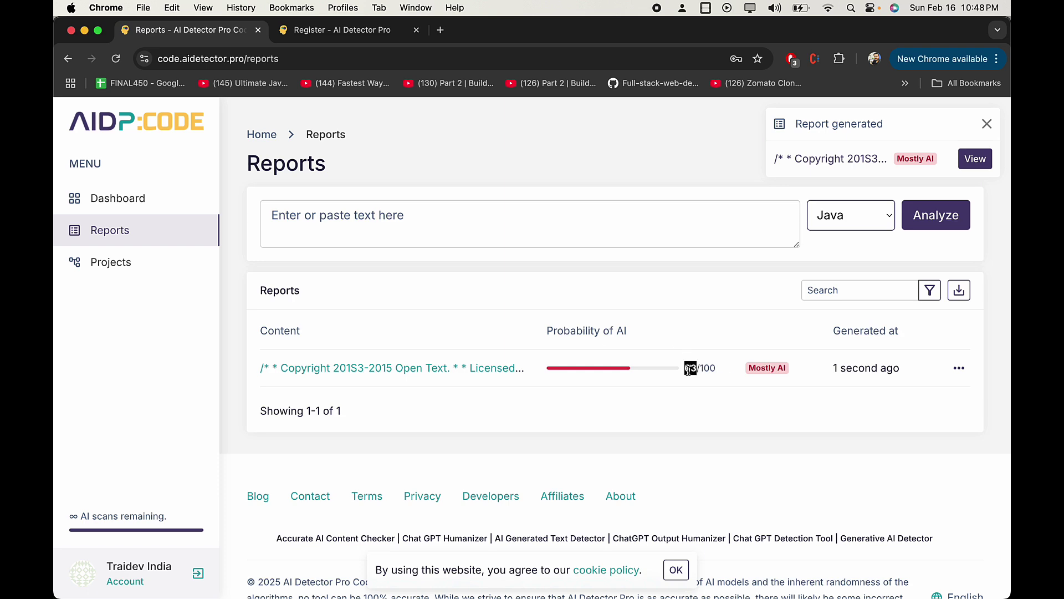
- Open the generated report and examine its overview and the highlighted code in the details section
{"action": "left_click", "coordinate": [474, 369]}
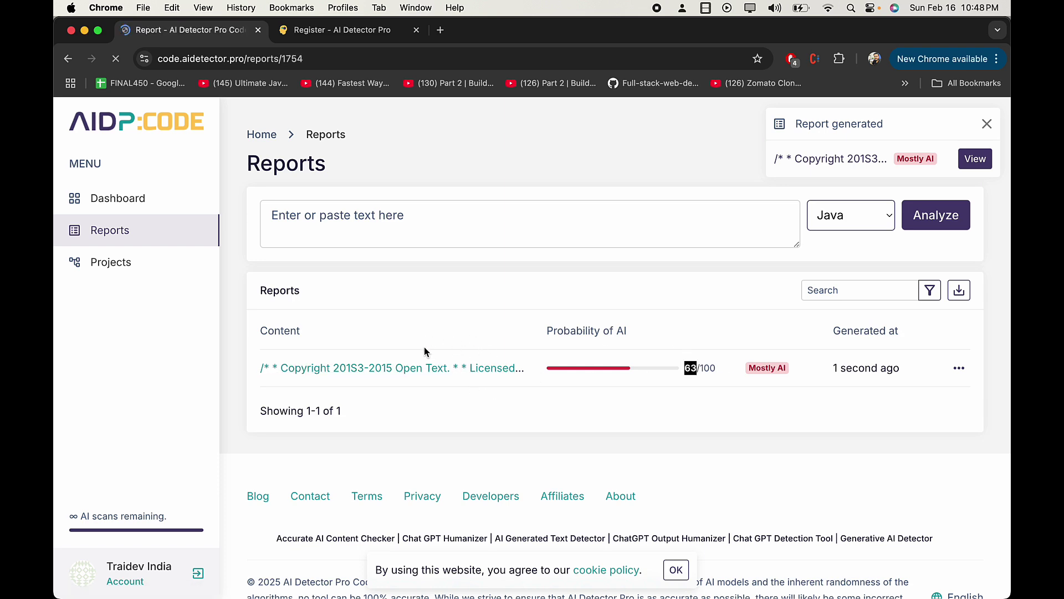
{"action": "scroll", "coordinate": [461, 371], "scroll_direction": "down", "scroll_amount": 1}
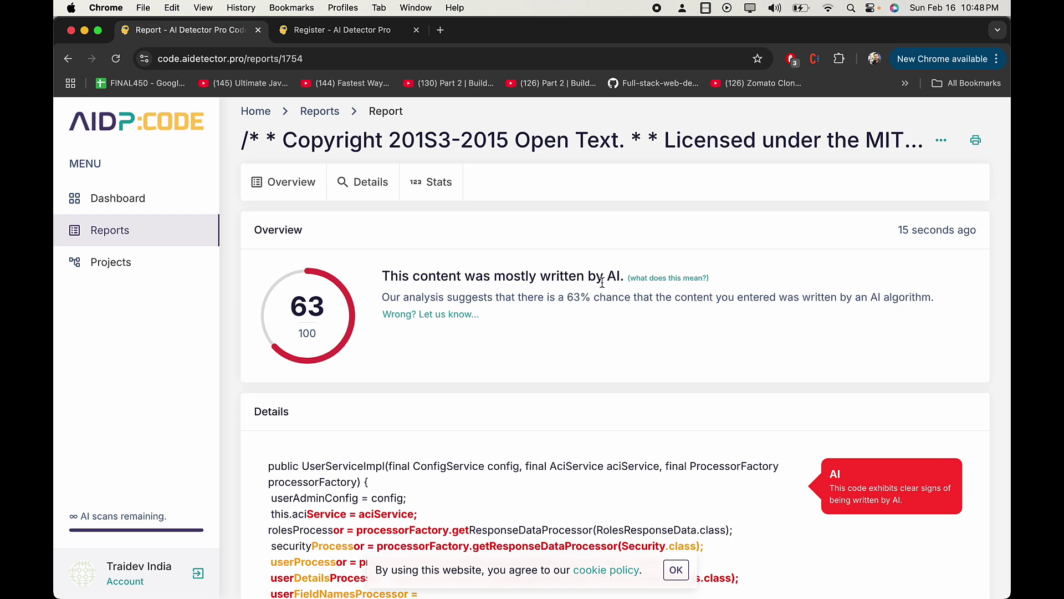
{"action": "scroll", "coordinate": [450, 308], "scroll_direction": "down", "scroll_amount": 5}
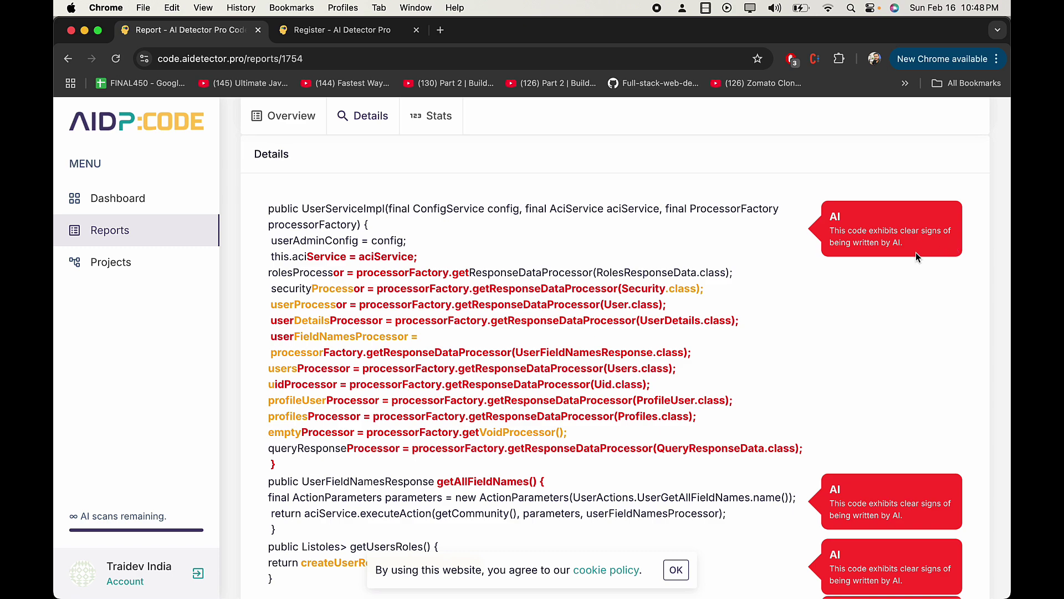
- Examine the AI and Suspicious labels on the first methods in the report's details section
{"action": "scroll", "coordinate": [505, 315], "scroll_direction": "down", "scroll_amount": 10}
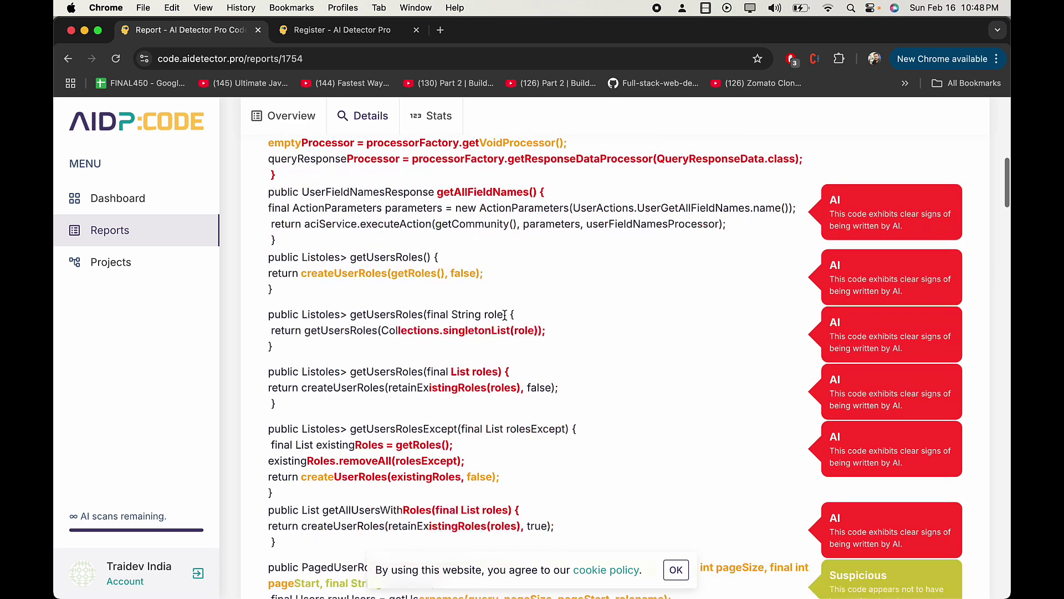
{"action": "scroll", "coordinate": [505, 316], "scroll_direction": "down", "scroll_amount": 4}
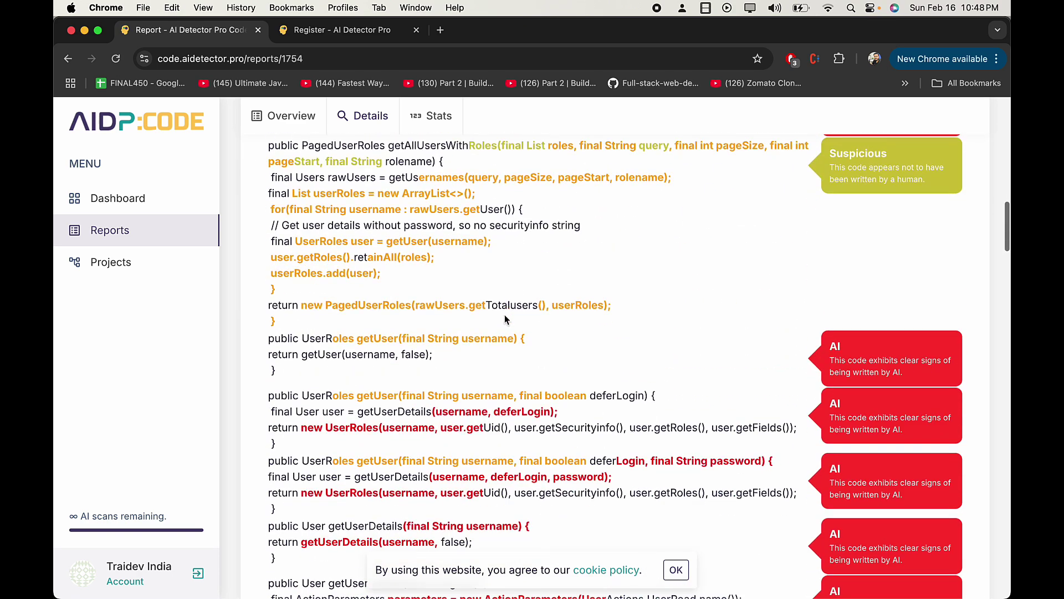
{"action": "scroll", "coordinate": [505, 316], "scroll_direction": "up", "scroll_amount": 2}
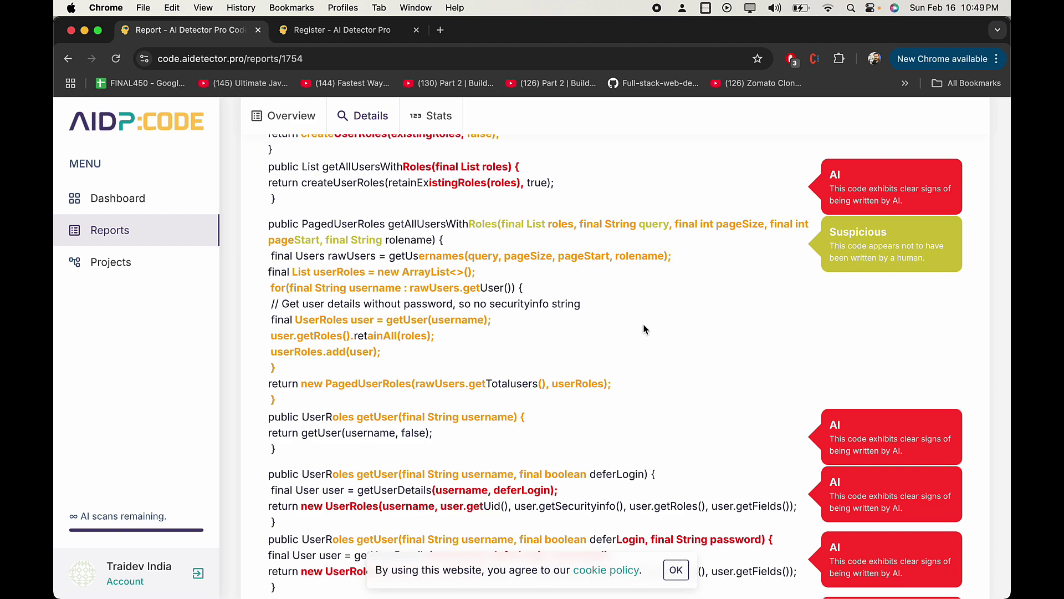
{"action": "scroll", "coordinate": [734, 266], "scroll_direction": "down", "scroll_amount": 1}
{"action": "scroll", "coordinate": [847, 327], "scroll_direction": "up", "scroll_amount": 4}
{"action": "scroll", "coordinate": [849, 368], "scroll_direction": "up", "scroll_amount": 5}
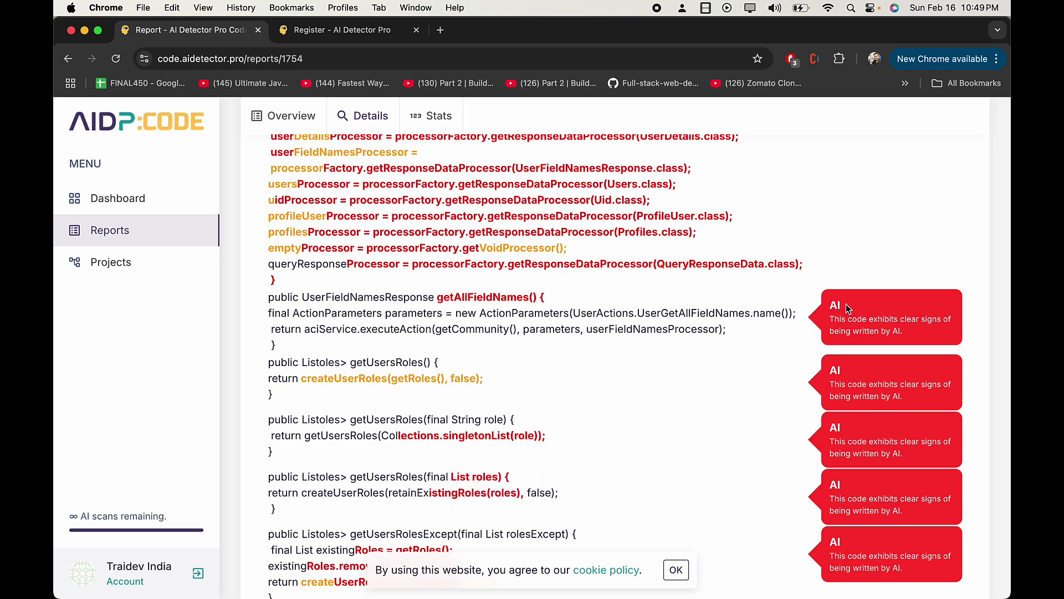
{"action": "scroll", "coordinate": [835, 305], "scroll_direction": "down", "scroll_amount": 7}
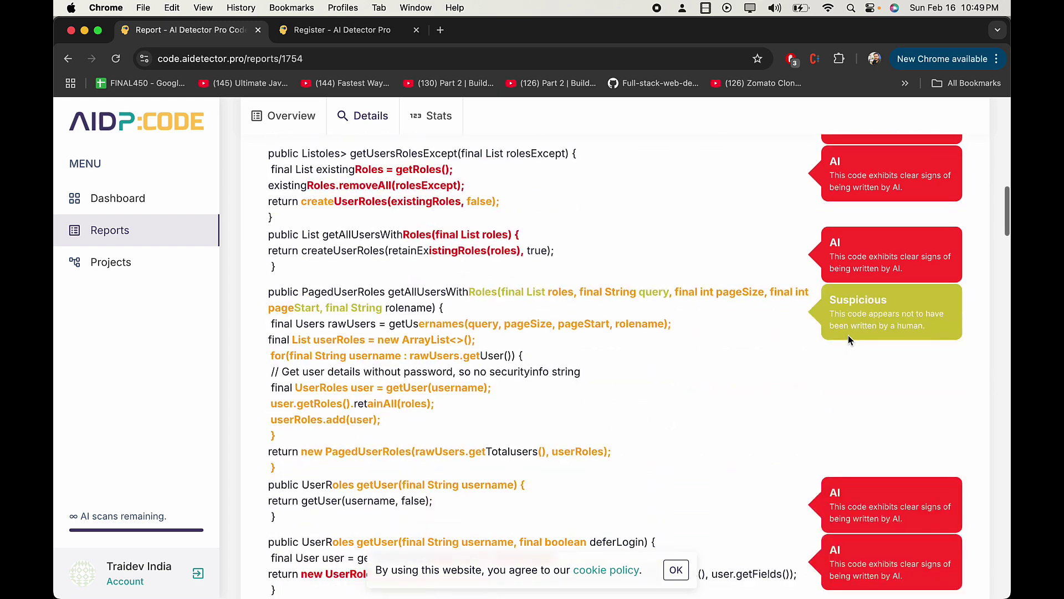
{"action": "scroll", "coordinate": [849, 351], "scroll_direction": "down", "scroll_amount": 4}
{"action": "scroll", "coordinate": [831, 281], "scroll_direction": "up", "scroll_amount": 4}
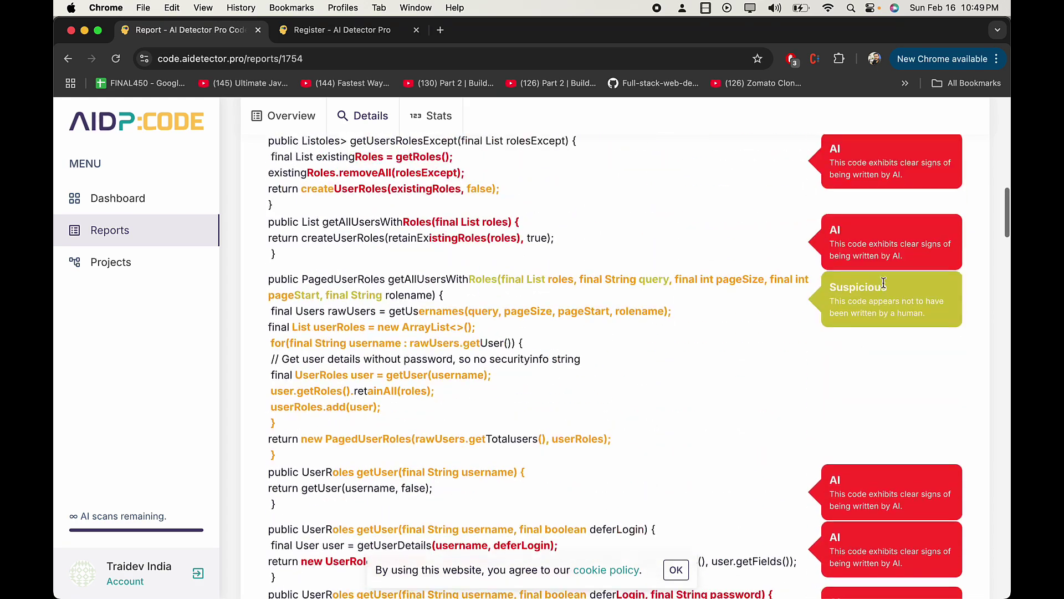
{"action": "double_click", "coordinate": [832, 281]}
- Review the highlighted code of the remaining methods in the report's details, from getUser through the private helper methods
{"action": "scroll", "coordinate": [559, 366], "scroll_direction": "down", "scroll_amount": 10}
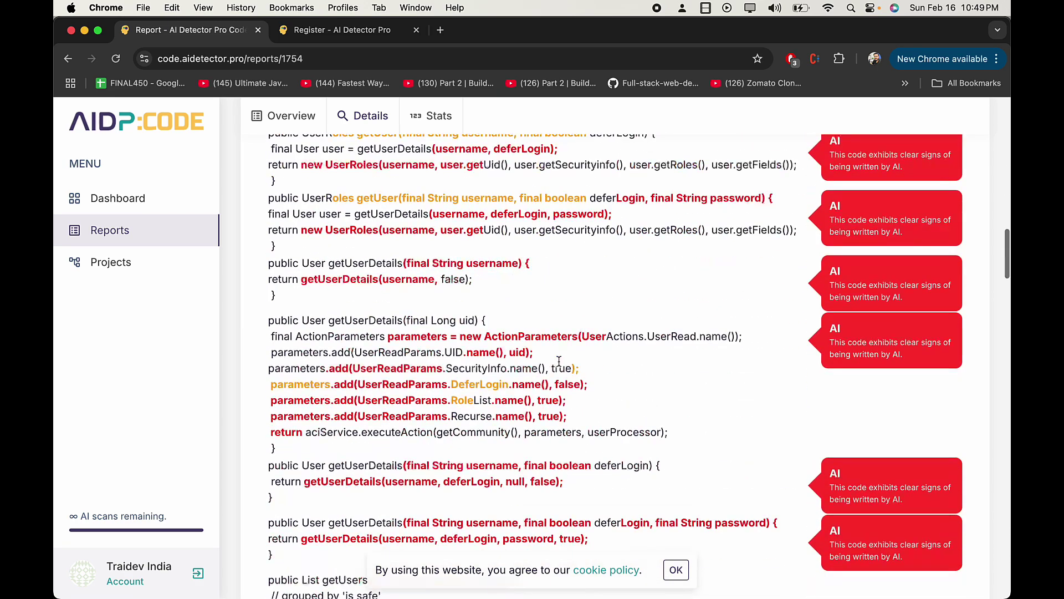
{"action": "scroll", "coordinate": [559, 366], "scroll_direction": "down", "scroll_amount": 5}
{"action": "scroll", "coordinate": [390, 306], "scroll_direction": "up", "scroll_amount": 3}
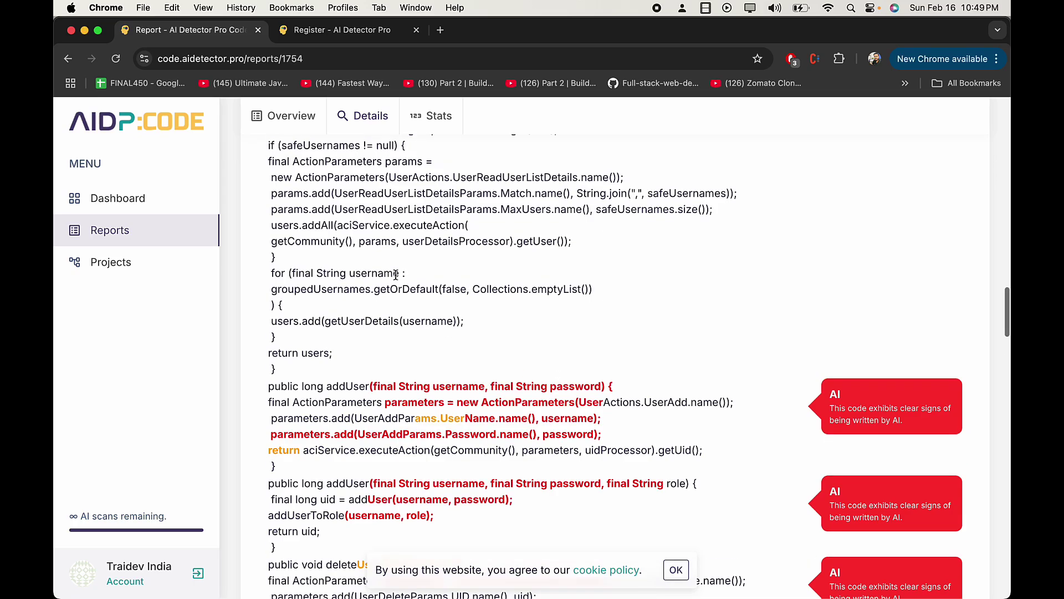
{"action": "scroll", "coordinate": [390, 307], "scroll_direction": "down", "scroll_amount": 12}
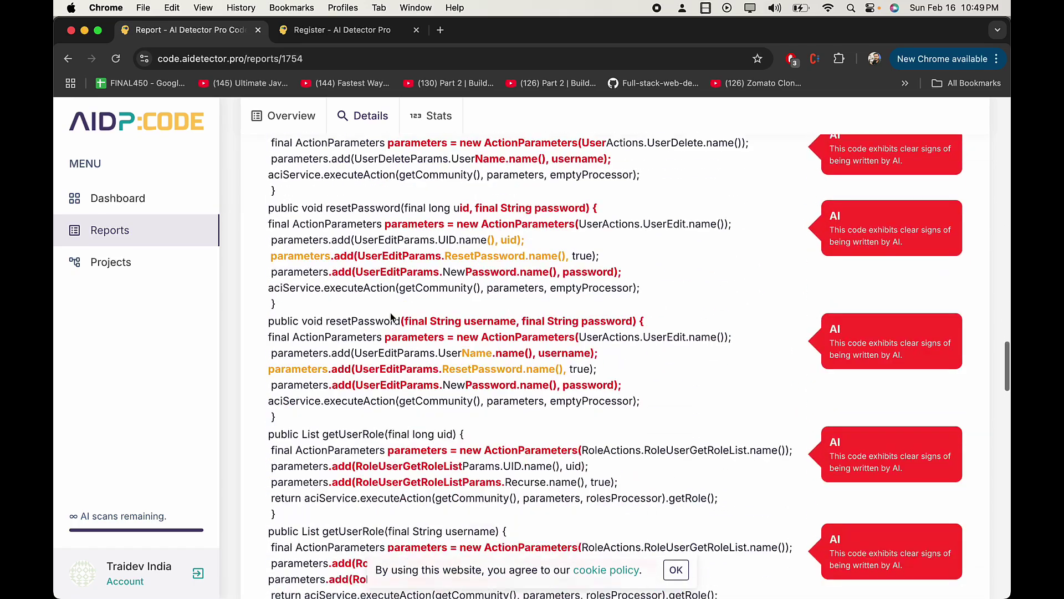
{"action": "scroll", "coordinate": [437, 305], "scroll_direction": "down", "scroll_amount": 8}
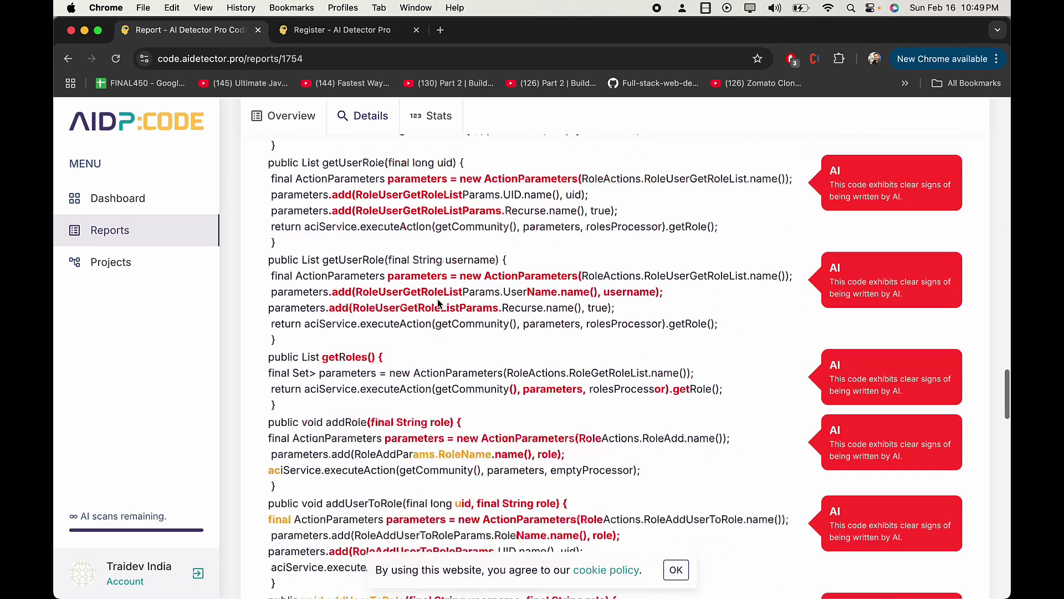
{"action": "scroll", "coordinate": [437, 304], "scroll_direction": "down", "scroll_amount": 10}
{"action": "scroll", "coordinate": [437, 304], "scroll_direction": "up", "scroll_amount": 20}
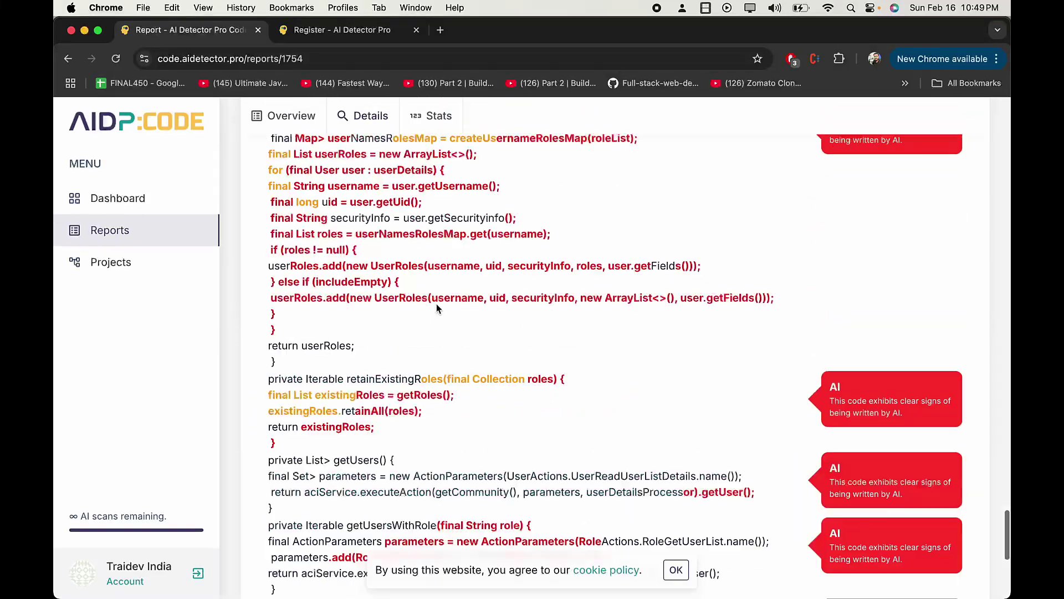
{"action": "scroll", "coordinate": [436, 303], "scroll_direction": "up", "scroll_amount": 15}
- Return to the reports list, ready its scan text field, and copy all the code of MandelbrotSet.java in VS Code
{"action": "key", "text": "super+bracketleft"}
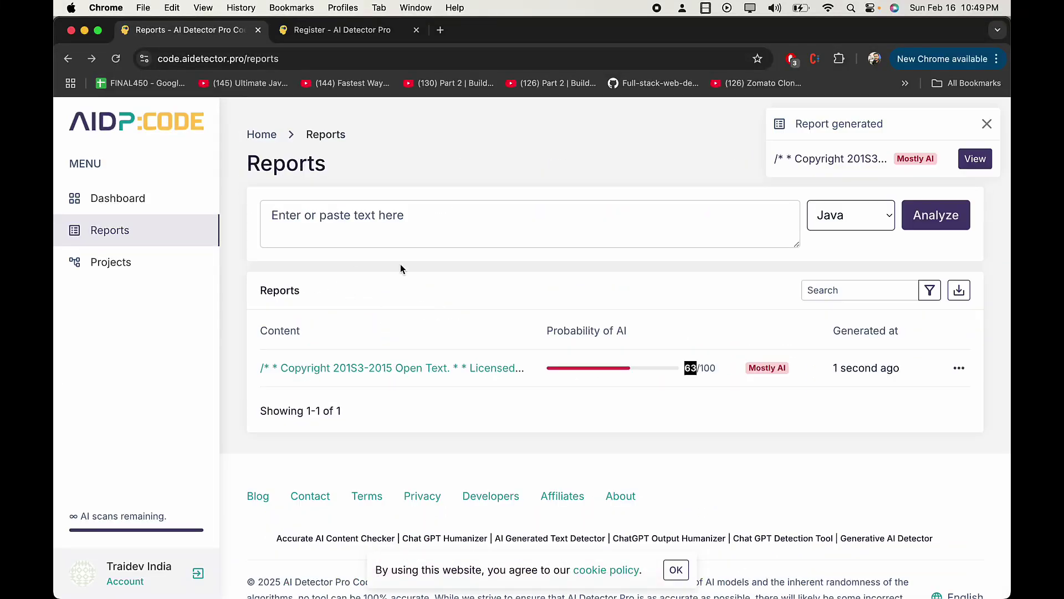
{"action": "left_click", "coordinate": [418, 218]}
{"action": "key", "text": "super+Tab"}
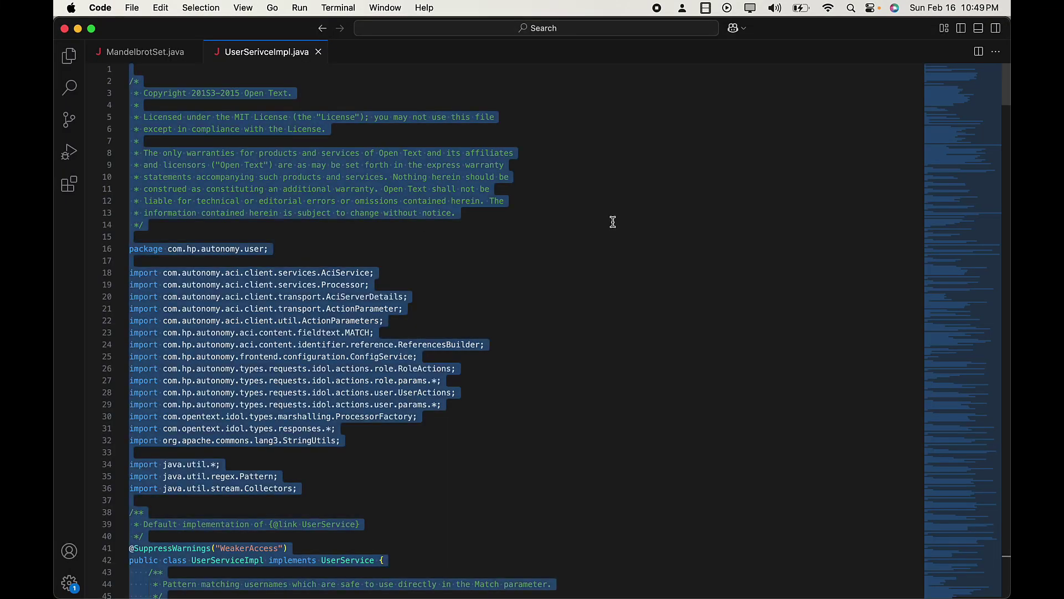
{"action": "left_click", "coordinate": [147, 51]}
{"action": "key", "text": "super+a"}
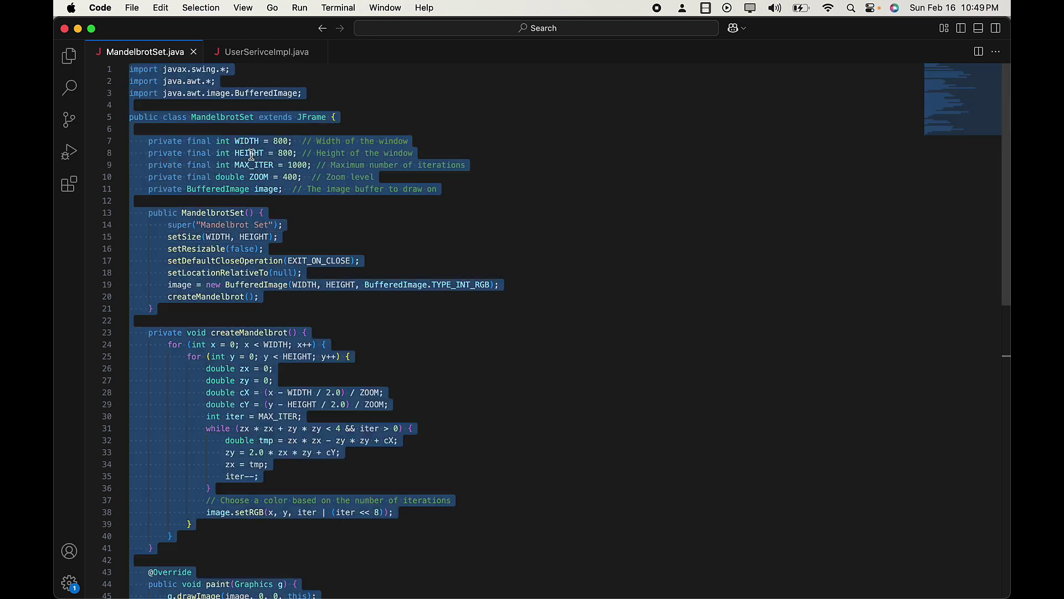
{"action": "key", "text": "super+c"}
- Paste the copied code into the scan text field in Chrome and submit it for AI analysis as Java
{"action": "key", "text": "super+Tab"}
{"action": "key", "text": "super+v"}
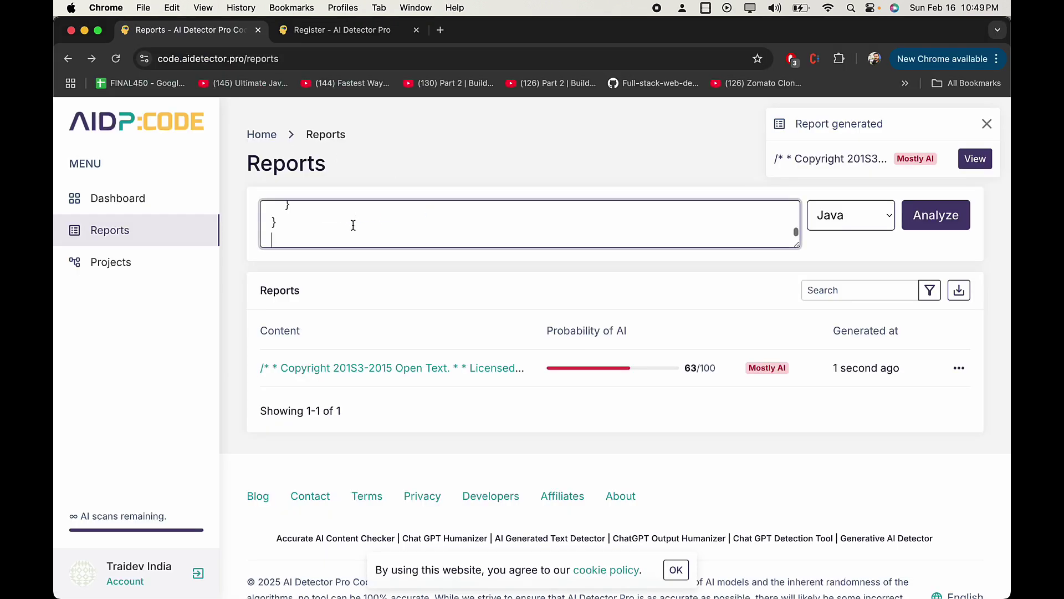
{"action": "left_click", "coordinate": [936, 215]}
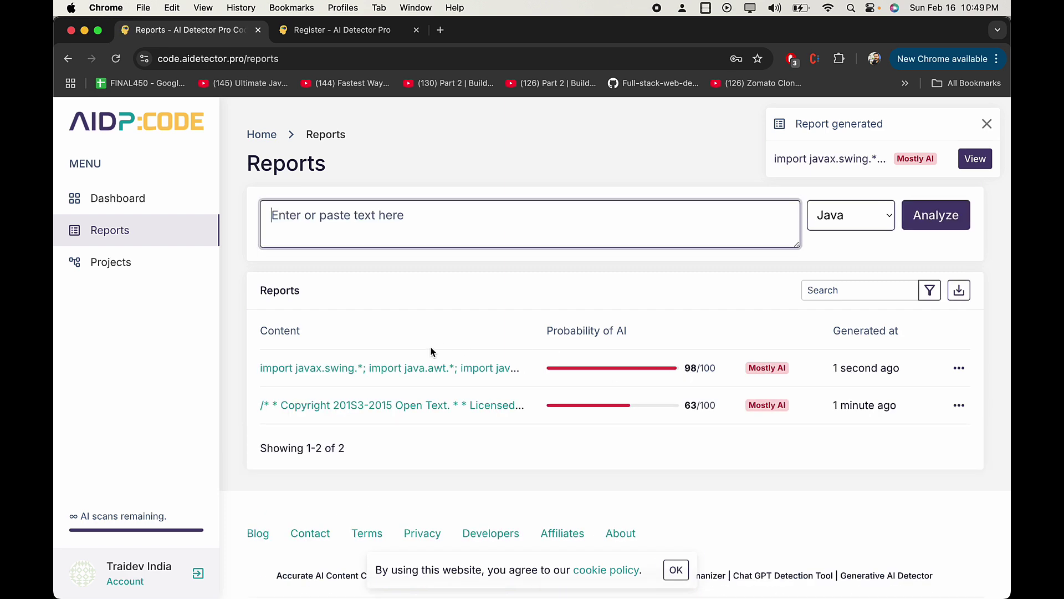
- Open the report for the javax.swing code, compare it with the other report in the project list, and read its overview verdict
{"action": "left_click", "coordinate": [413, 369]}
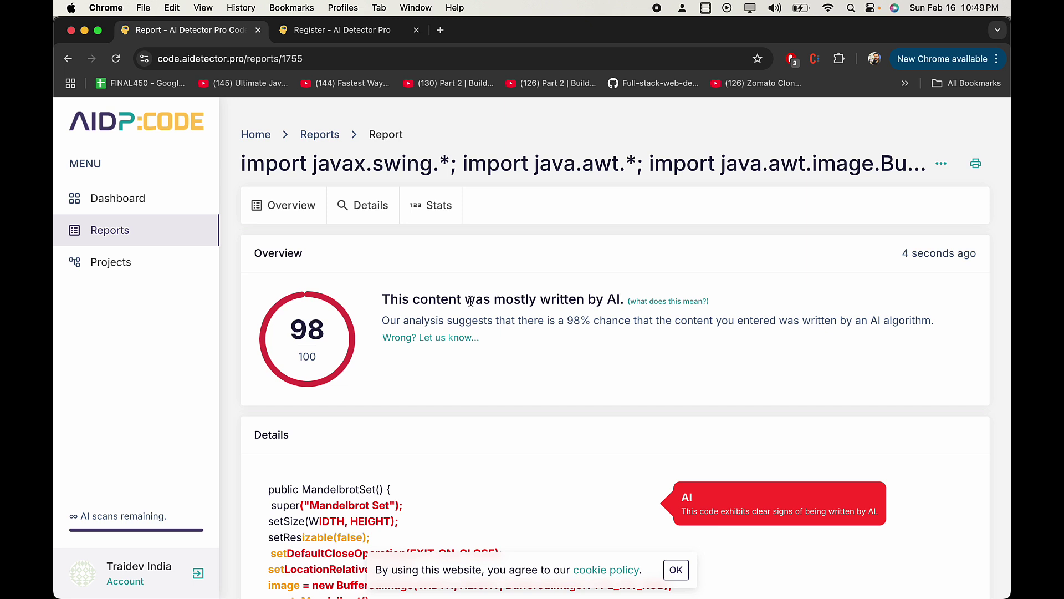
{"action": "triple_click", "coordinate": [615, 301]}
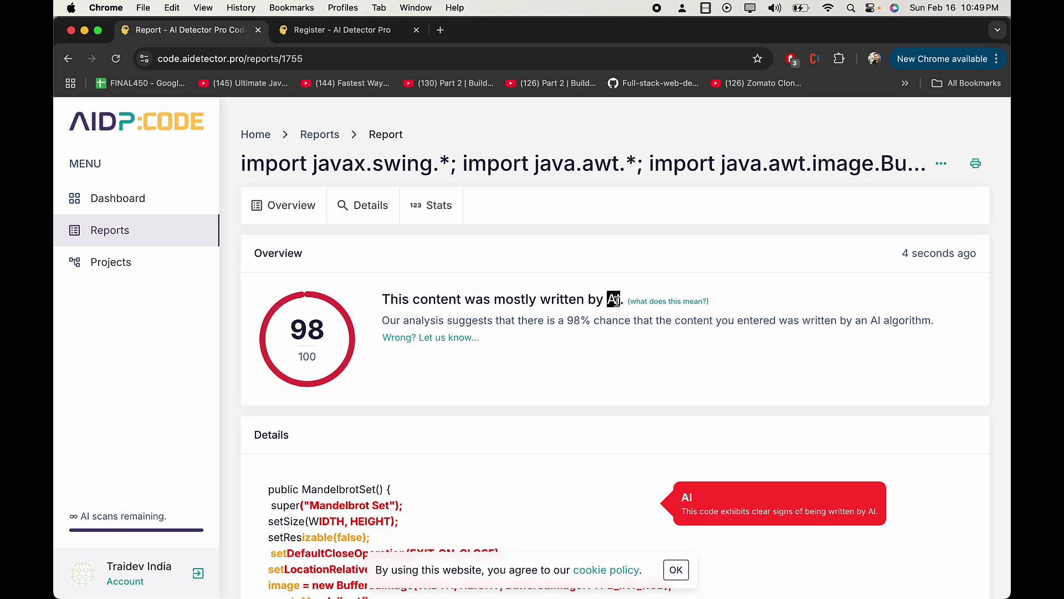
{"action": "left_click", "coordinate": [314, 133]}
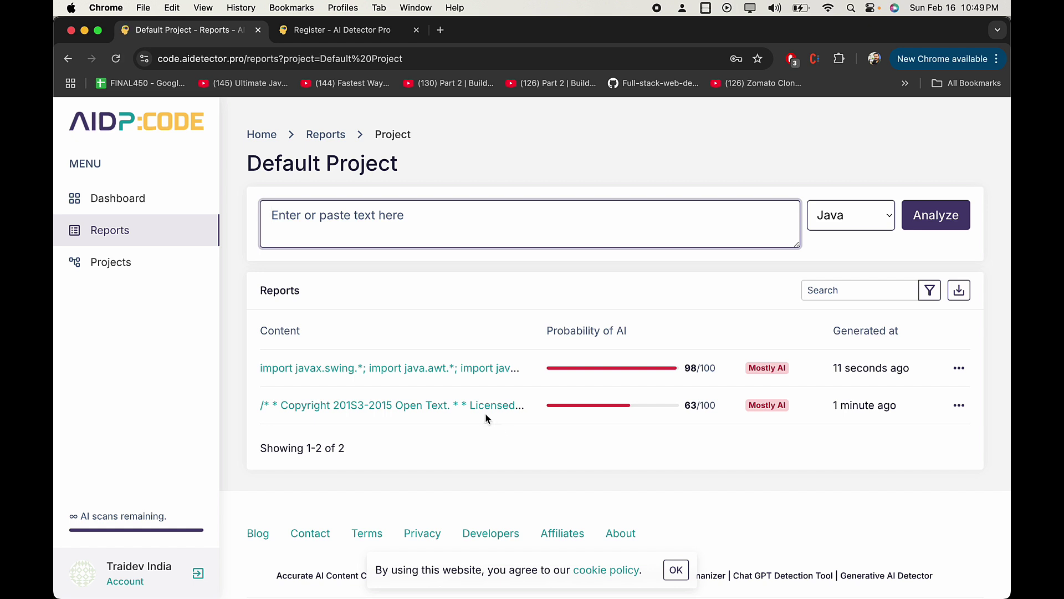
{"action": "left_click", "coordinate": [450, 369]}
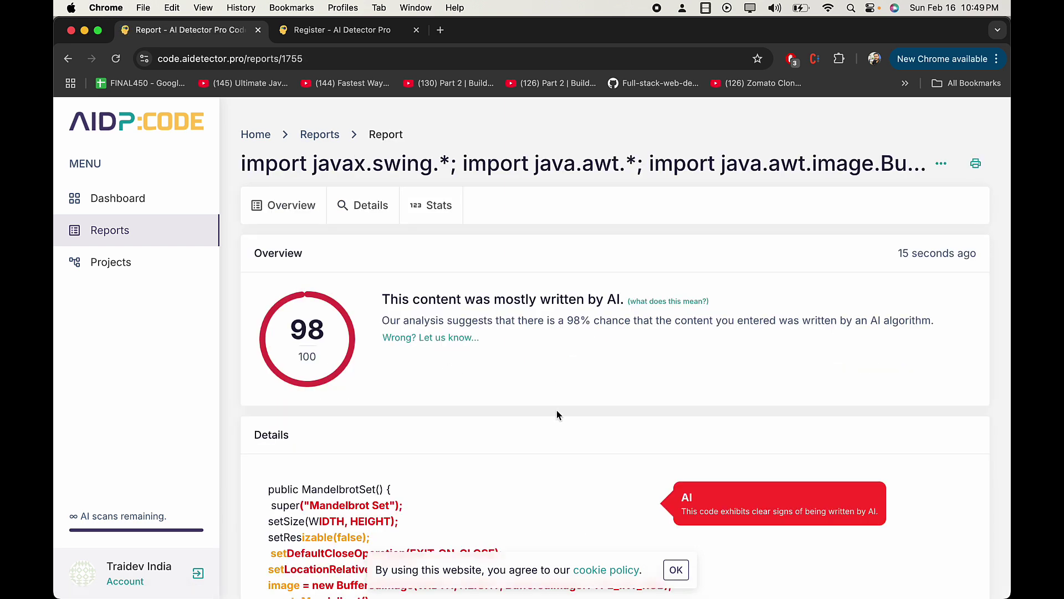
{"action": "left_click_drag", "start_coordinate": [382, 299], "coordinate": [624, 299]}
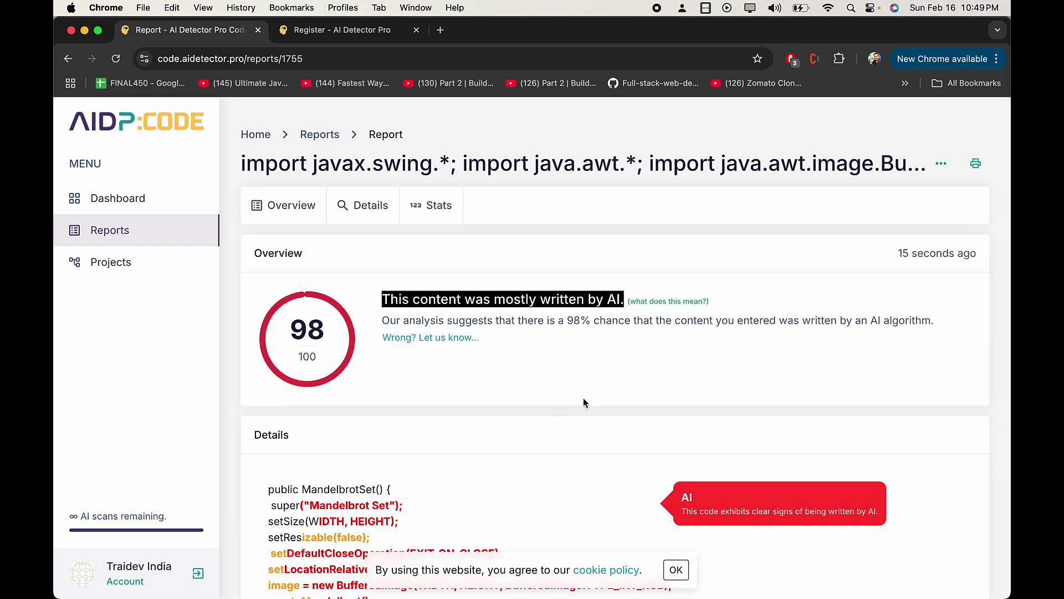
- Examine the highlighted MandelbrotSet code and its AI labels in the report's details, and recheck the overview
{"action": "scroll", "coordinate": [584, 398], "scroll_direction": "down", "scroll_amount": 5}
{"action": "scroll", "coordinate": [583, 397], "scroll_direction": "up", "scroll_amount": 3}
{"action": "scroll", "coordinate": [662, 401], "scroll_direction": "down", "scroll_amount": 10}
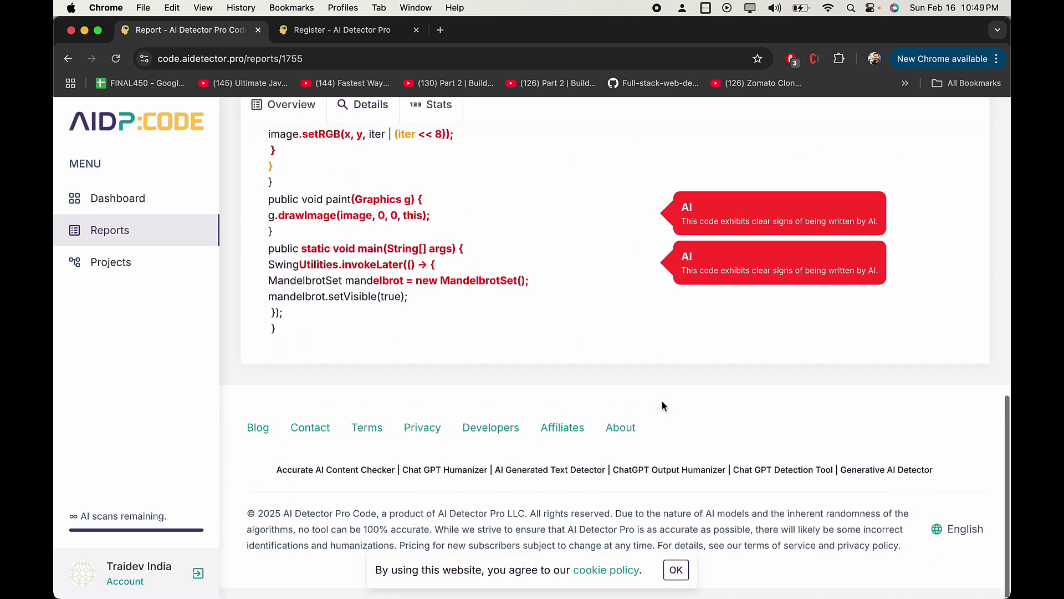
{"action": "scroll", "coordinate": [662, 401], "scroll_direction": "up", "scroll_amount": 7}
{"action": "scroll", "coordinate": [421, 359], "scroll_direction": "down", "scroll_amount": 5}
{"action": "scroll", "coordinate": [421, 359], "scroll_direction": "up", "scroll_amount": 3}
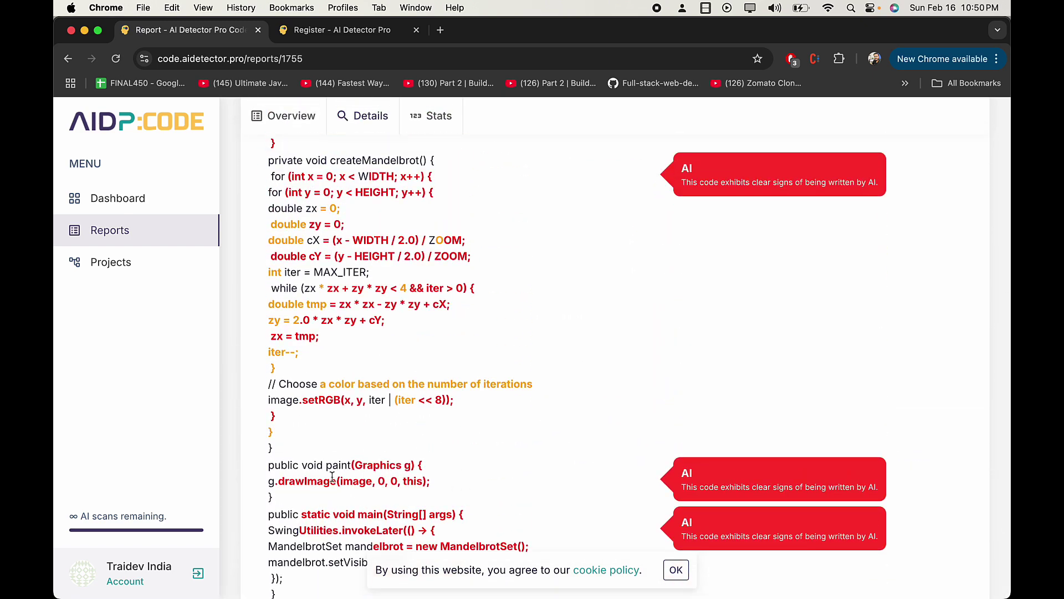
{"action": "left_click_drag", "start_coordinate": [333, 476], "coordinate": [486, 477]}
{"action": "left_click", "coordinate": [487, 477]}
{"action": "scroll", "coordinate": [561, 524], "scroll_direction": "down", "scroll_amount": 3}
{"action": "scroll", "coordinate": [441, 260], "scroll_direction": "up", "scroll_amount": 10}
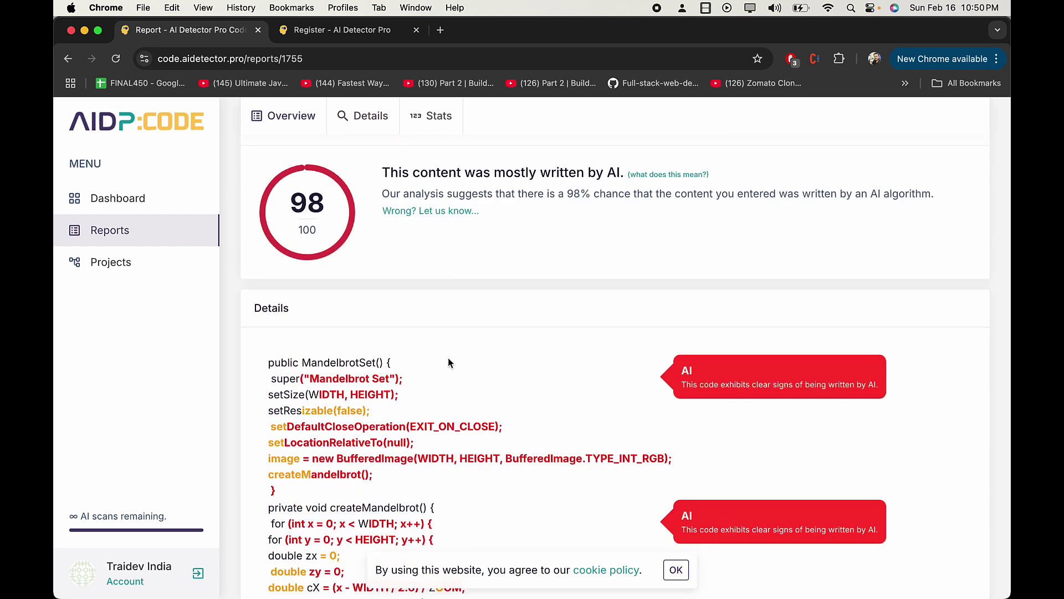
{"action": "scroll", "coordinate": [448, 362], "scroll_direction": "down", "scroll_amount": 3}
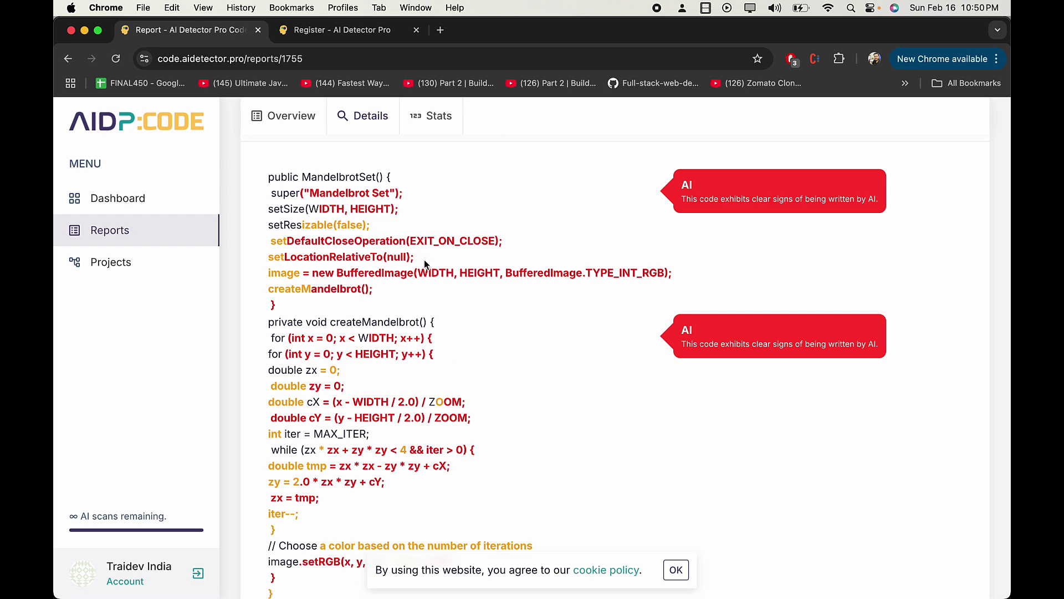
{"action": "scroll", "coordinate": [430, 304], "scroll_direction": "up", "scroll_amount": 4}
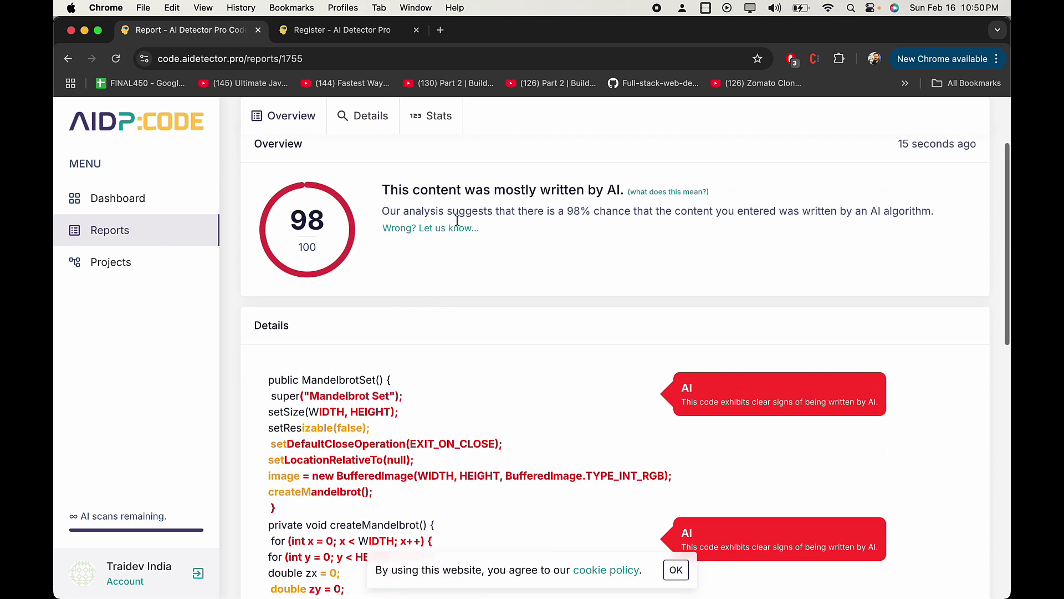
{"action": "scroll", "coordinate": [445, 260], "scroll_direction": "up", "scroll_amount": 2}
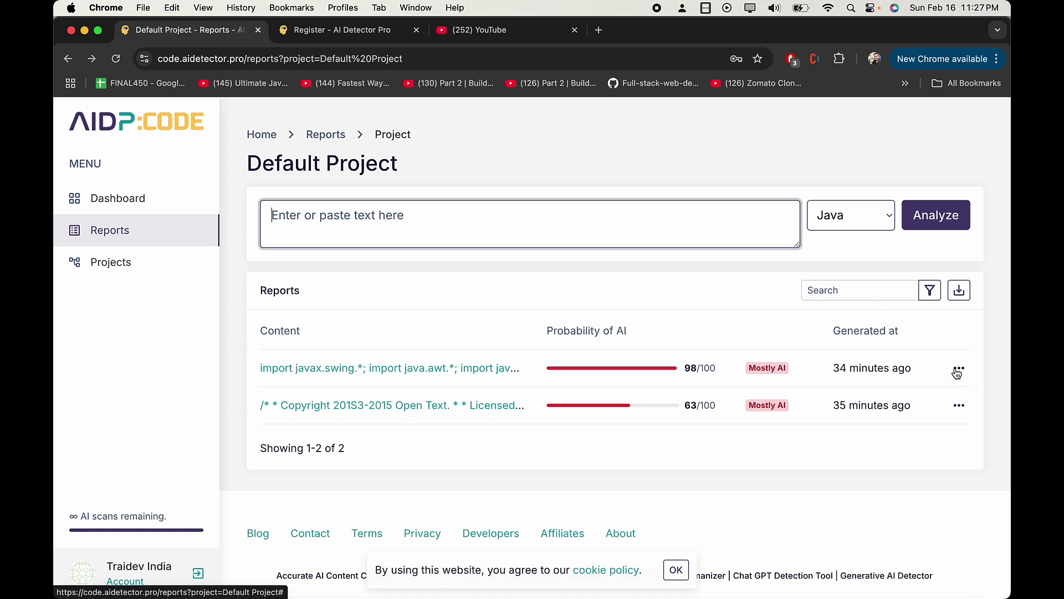
- Open Erase AI for the javax.swing report and look over the marked-up document, AI score and tone analysis
{"action": "left_click", "coordinate": [959, 368]}
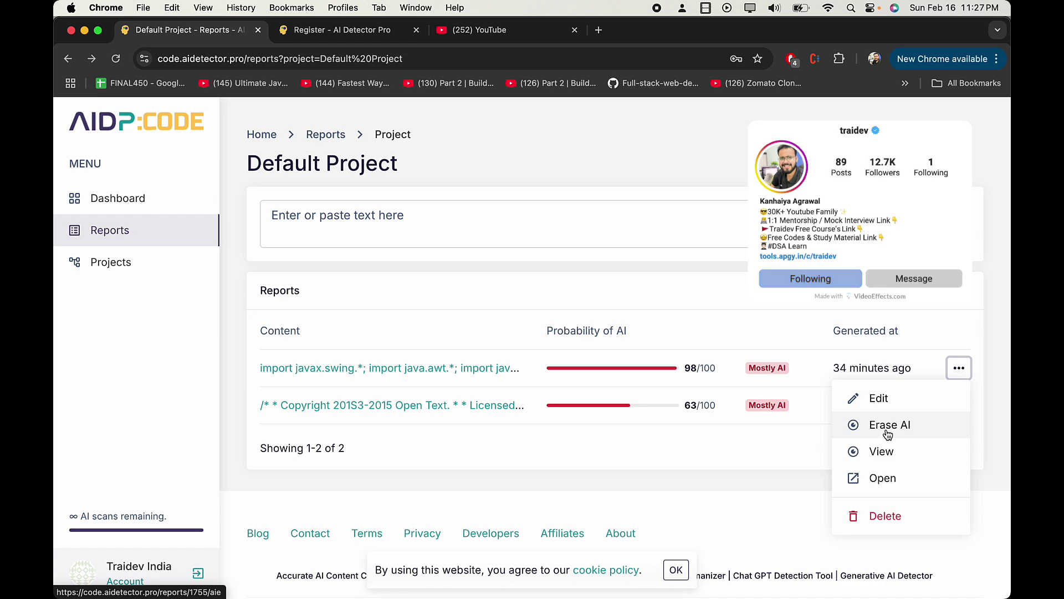
{"action": "left_click", "coordinate": [888, 432]}
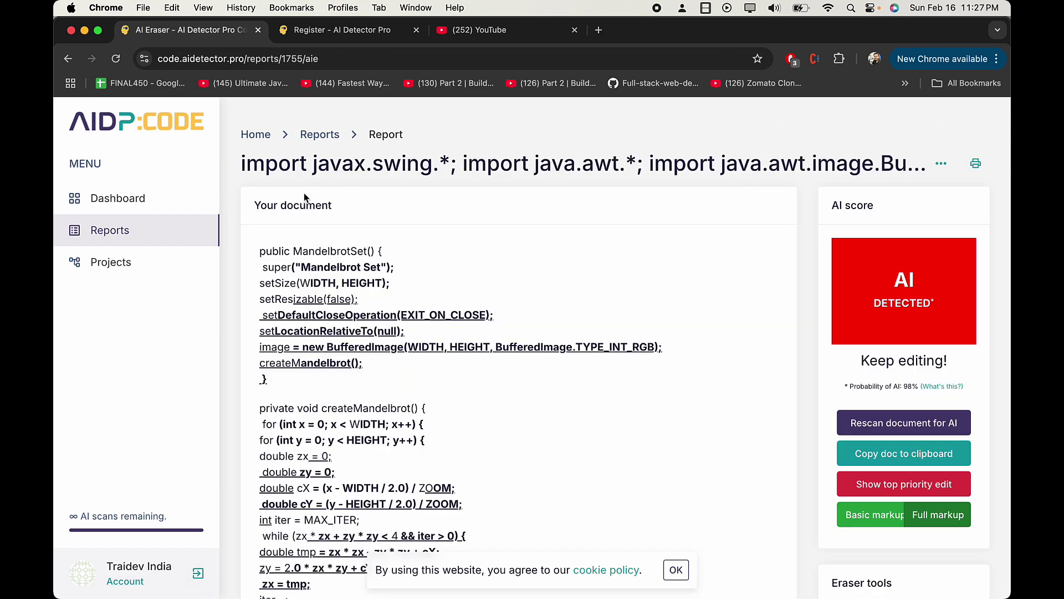
{"action": "scroll", "coordinate": [541, 323], "scroll_direction": "down", "scroll_amount": 10}
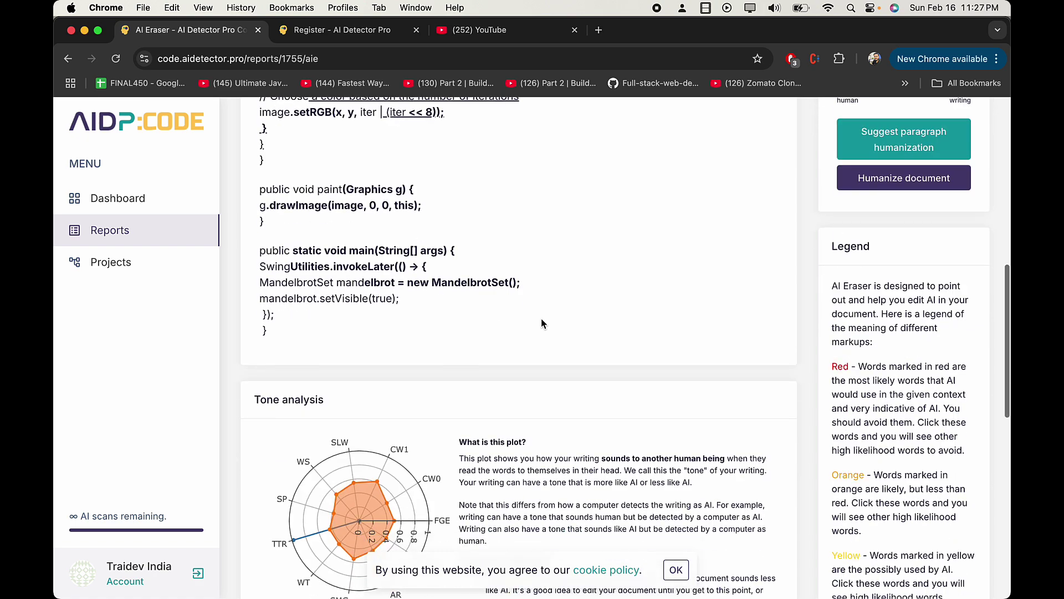
{"action": "scroll", "coordinate": [541, 324], "scroll_direction": "up", "scroll_amount": 10}
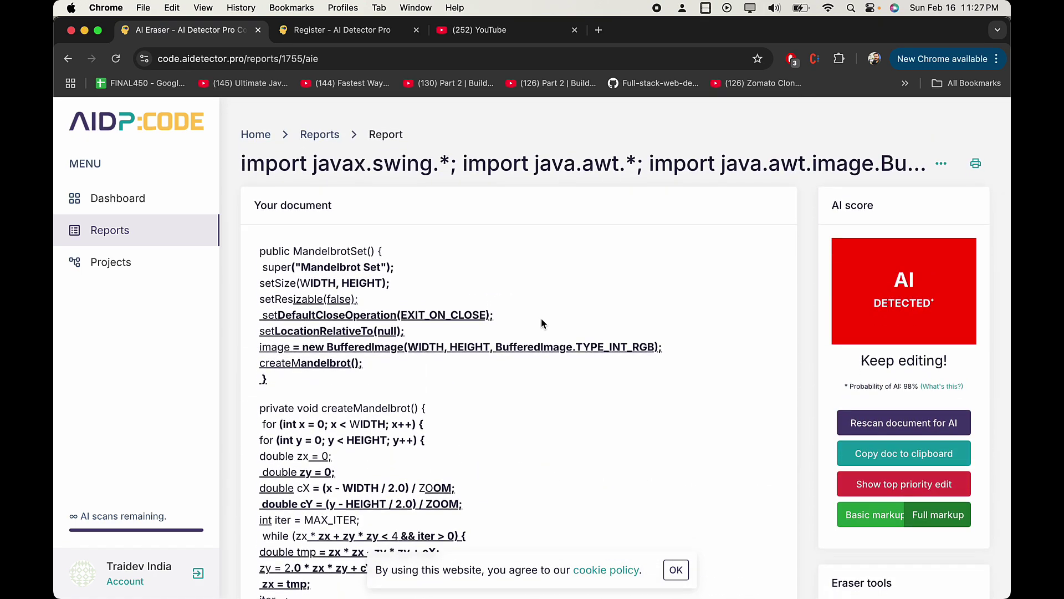
{"action": "scroll", "coordinate": [541, 323], "scroll_direction": "down", "scroll_amount": 6}
{"action": "scroll", "coordinate": [843, 233], "scroll_direction": "up", "scroll_amount": 4}
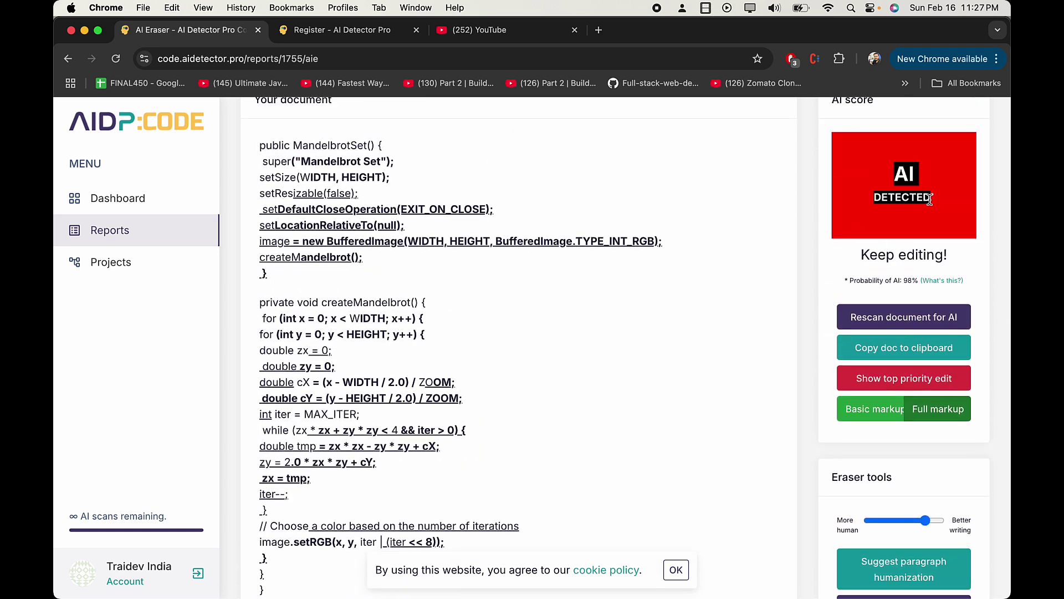
- Examine the AI Eraser's rescan, markup and humanization options and the legend of its markups
{"action": "scroll", "coordinate": [932, 204], "scroll_direction": "down", "scroll_amount": 2}
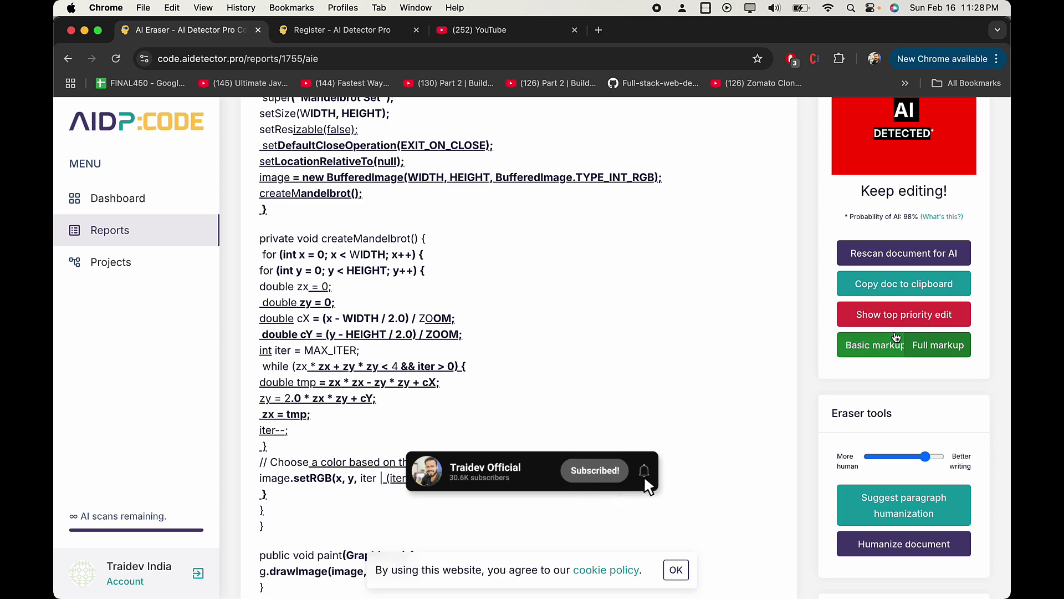
{"action": "scroll", "coordinate": [882, 336], "scroll_direction": "down", "scroll_amount": 1}
{"action": "scroll", "coordinate": [943, 338], "scroll_direction": "down", "scroll_amount": 3}
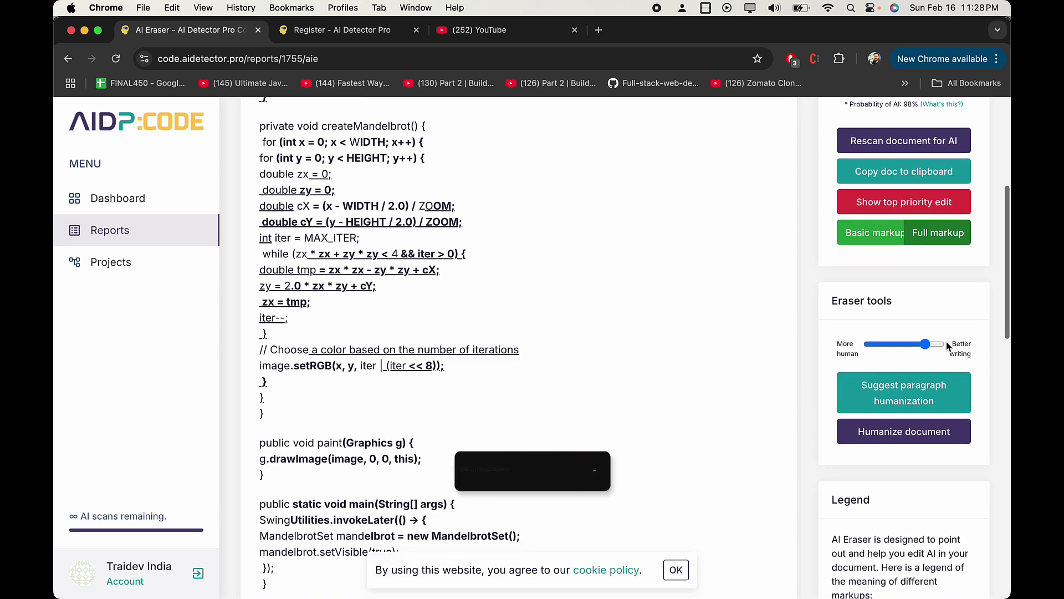
{"action": "scroll", "coordinate": [941, 354], "scroll_direction": "down", "scroll_amount": 5}
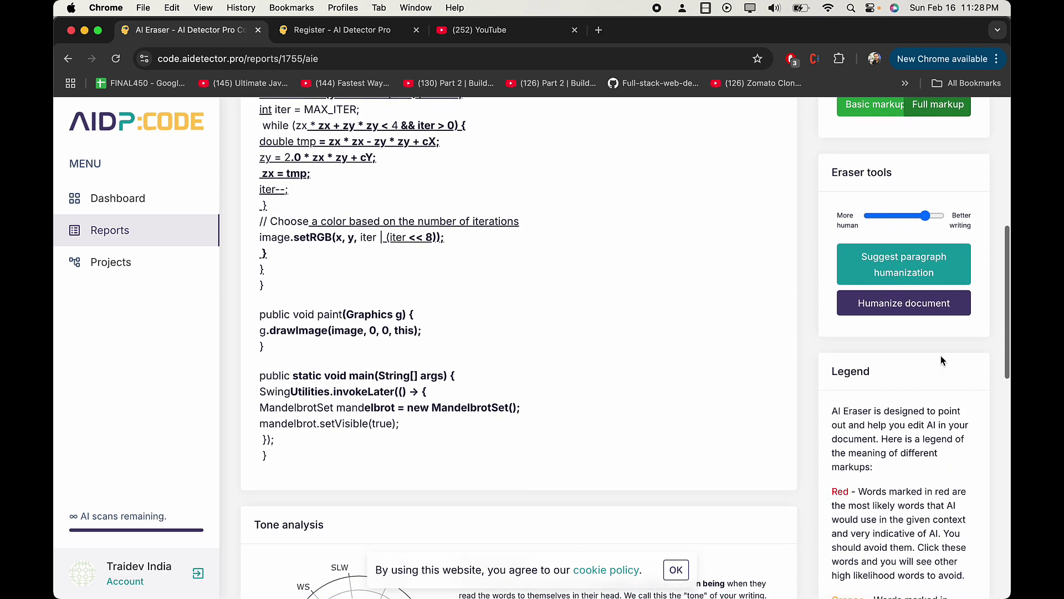
- Shift the Eraser tools' writing balance slightly toward More human, keeping it on the Better writing half
{"action": "scroll", "coordinate": [909, 288], "scroll_direction": "up", "scroll_amount": 4}
{"action": "left_click_drag", "start_coordinate": [832, 276], "coordinate": [923, 282]}
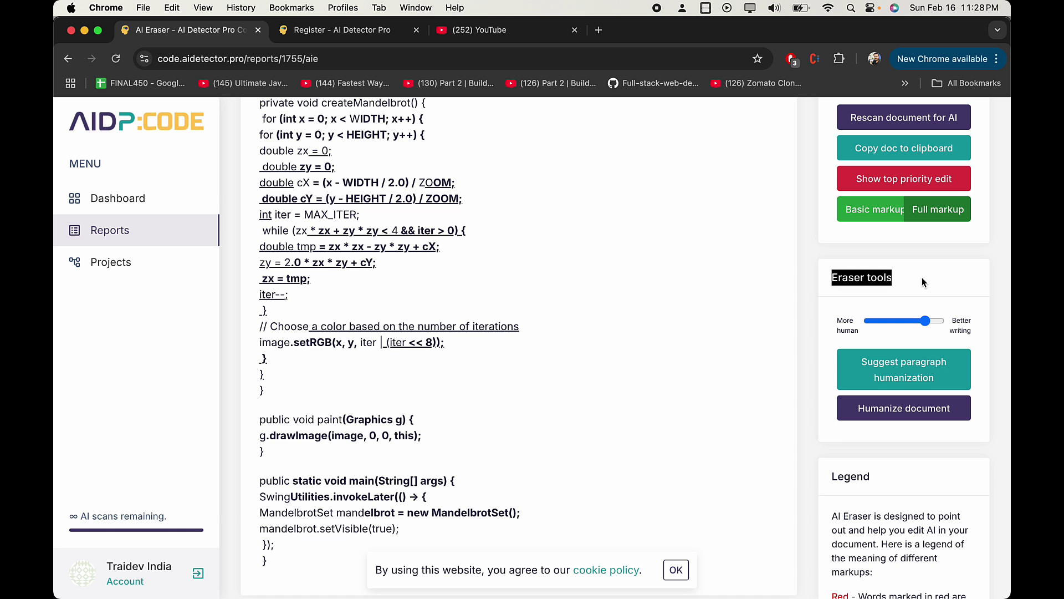
{"action": "left_click", "coordinate": [918, 291]}
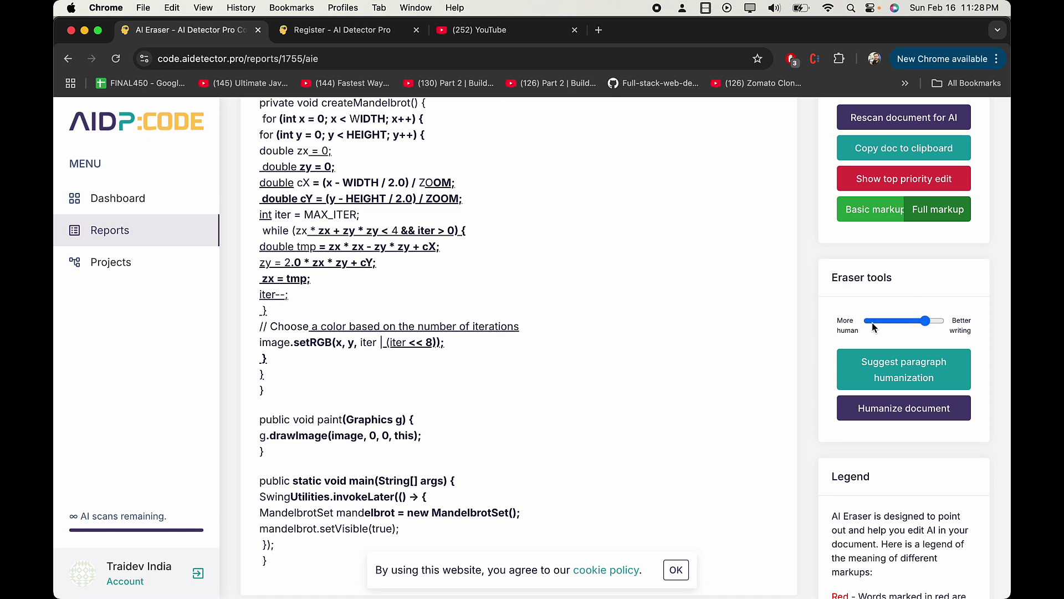
{"action": "mouse_move", "coordinate": [926, 321]}
{"action": "left_mouse_down"}
{"action": "mouse_move", "coordinate": [898, 326]}
{"action": "mouse_move", "coordinate": [946, 326]}
{"action": "mouse_move", "coordinate": [885, 328]}
{"action": "mouse_move", "coordinate": [916, 331]}
{"action": "left_mouse_up"}
{"action": "scroll", "coordinate": [875, 327], "scroll_direction": "down", "scroll_amount": 2}
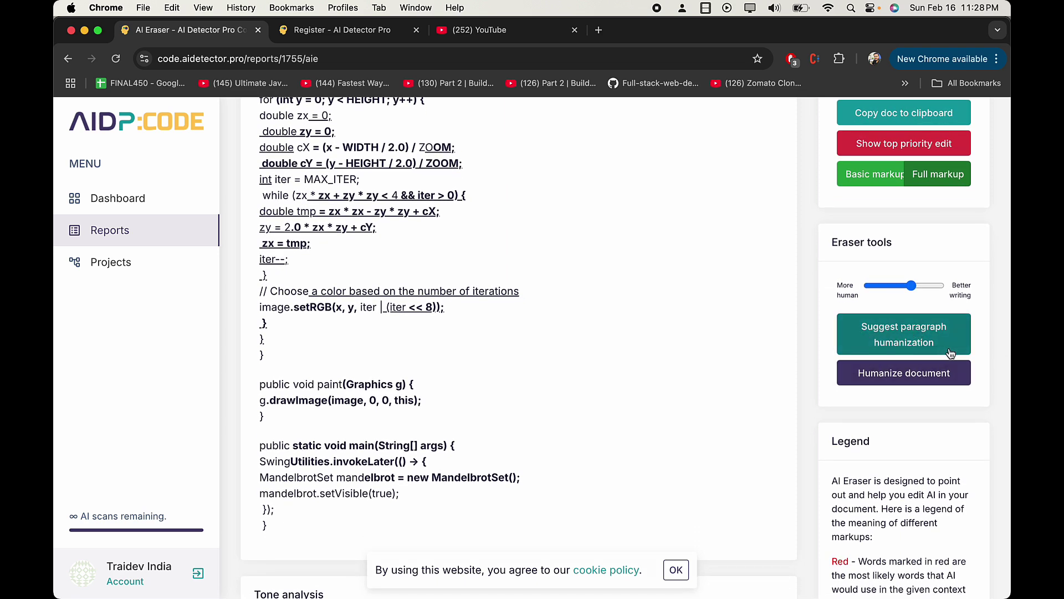
- Review the marked-up MandelbrotSet document alongside its AI score, the rescan and markup options, and the paragraph and document humanization tools
{"action": "scroll", "coordinate": [964, 422], "scroll_direction": "down", "scroll_amount": 3}
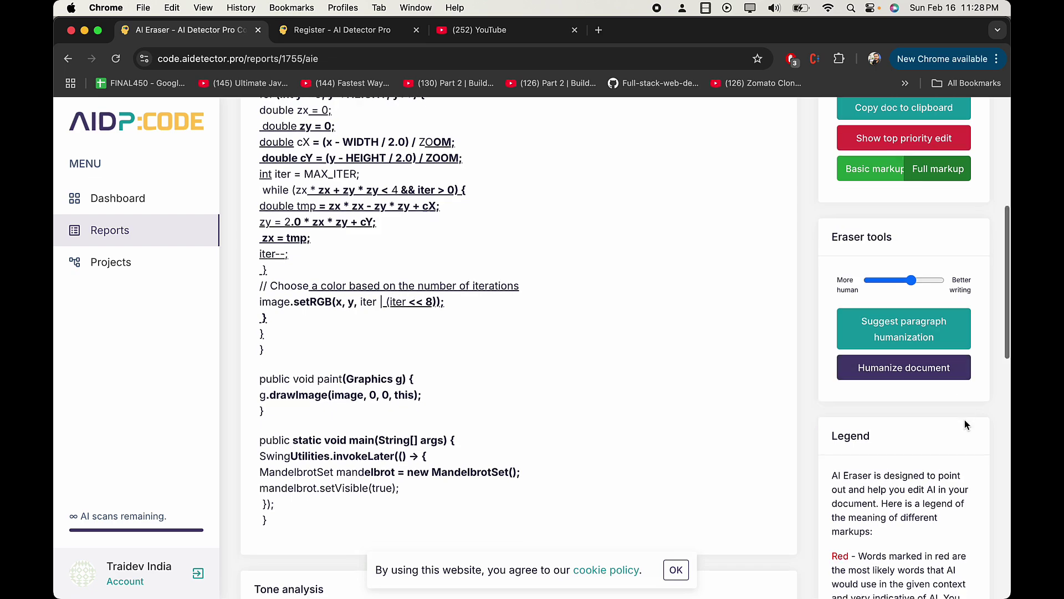
{"action": "scroll", "coordinate": [965, 420], "scroll_direction": "up", "scroll_amount": 10}
{"action": "scroll", "coordinate": [904, 427], "scroll_direction": "down", "scroll_amount": 6}
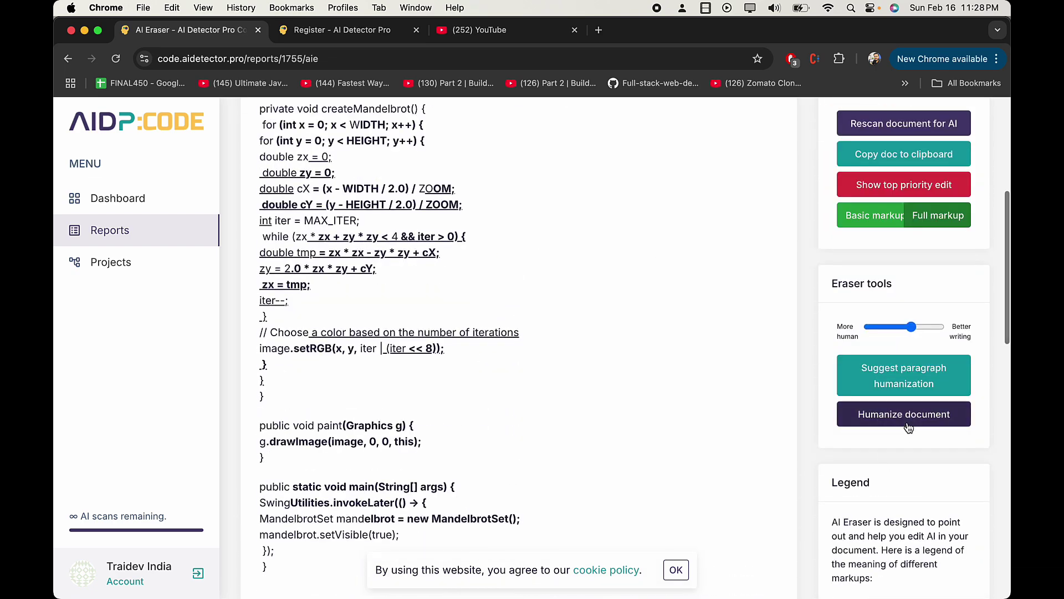
{"action": "scroll", "coordinate": [666, 372], "scroll_direction": "down", "scroll_amount": 5}
{"action": "scroll", "coordinate": [666, 368], "scroll_direction": "up", "scroll_amount": 5}
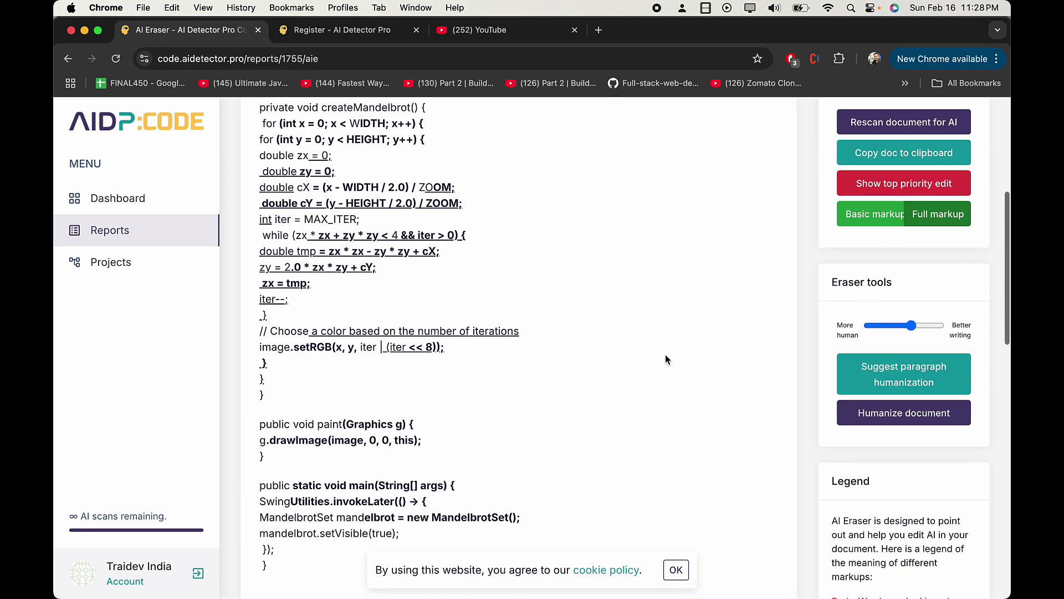
{"action": "scroll", "coordinate": [665, 359], "scroll_direction": "up", "scroll_amount": 10}
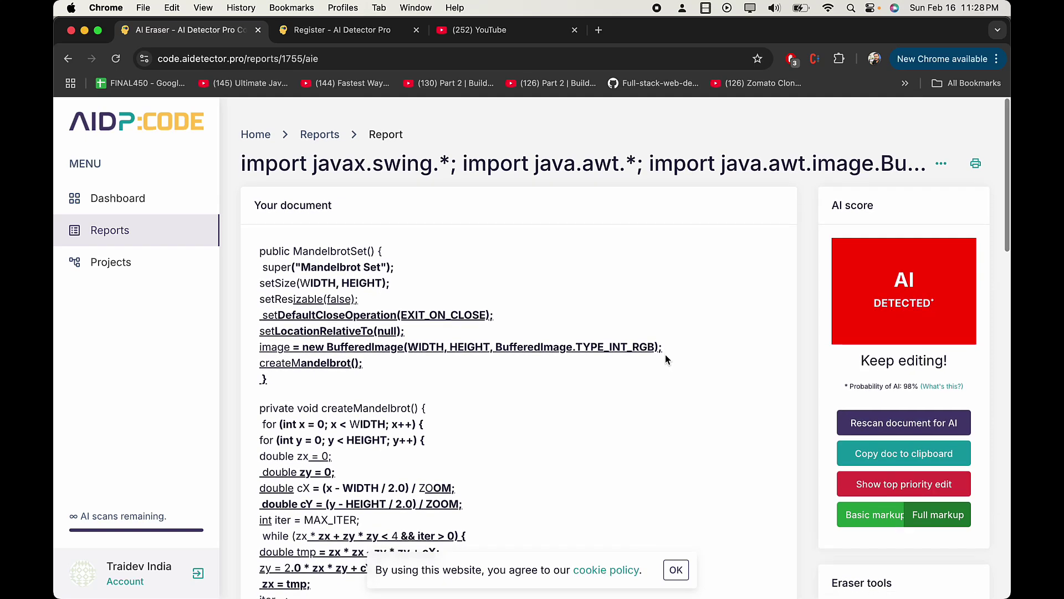
{"action": "scroll", "coordinate": [666, 359], "scroll_direction": "down", "scroll_amount": 7}
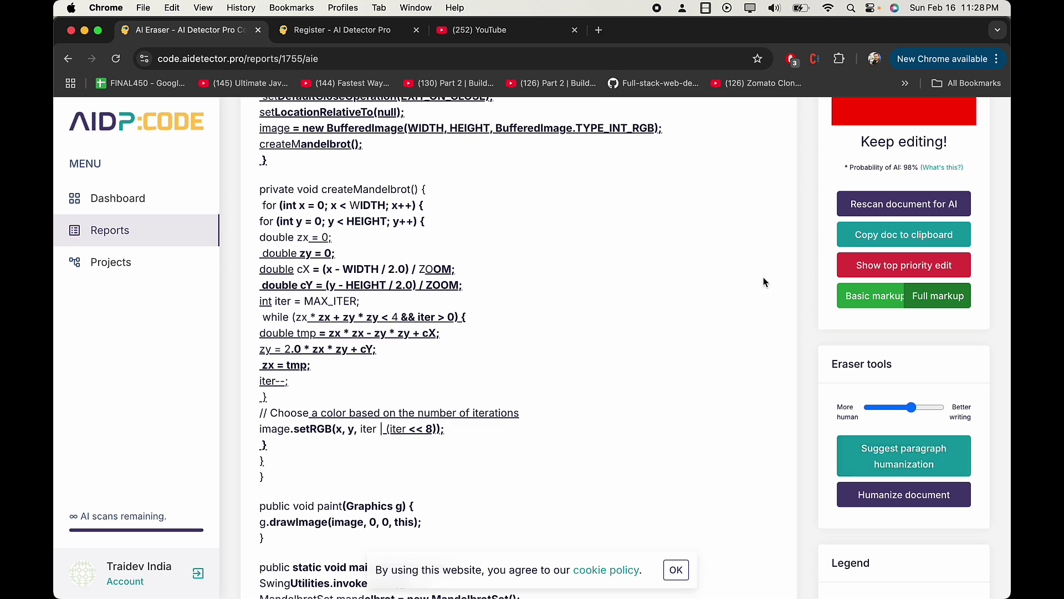
{"action": "scroll", "coordinate": [766, 283], "scroll_direction": "up", "scroll_amount": 5}
{"action": "scroll", "coordinate": [764, 282], "scroll_direction": "down", "scroll_amount": 8}
{"action": "scroll", "coordinate": [887, 311], "scroll_direction": "up", "scroll_amount": 2}
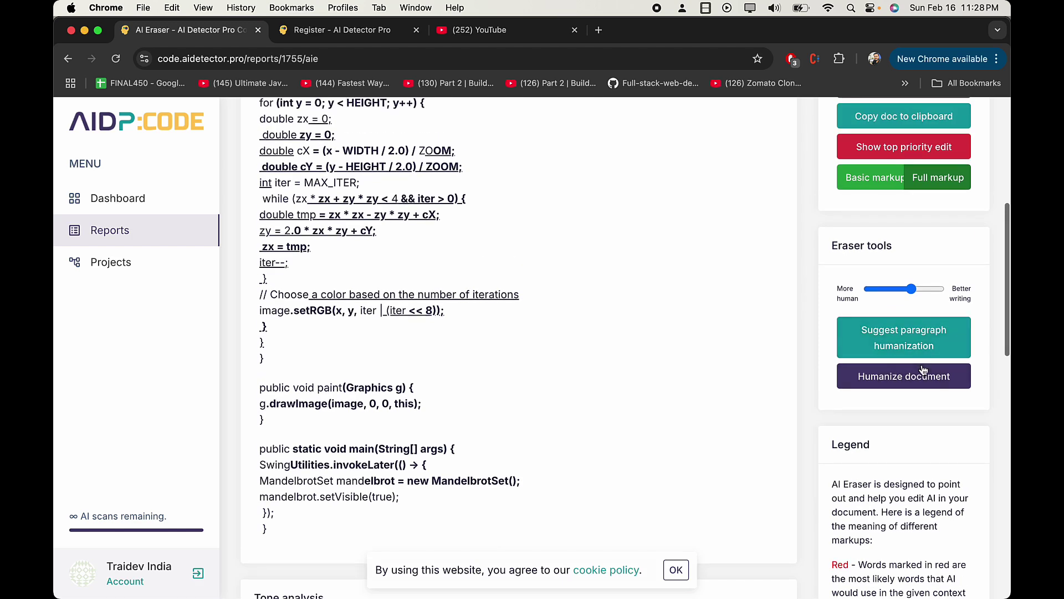
{"action": "scroll", "coordinate": [614, 268], "scroll_direction": "up", "scroll_amount": 6}
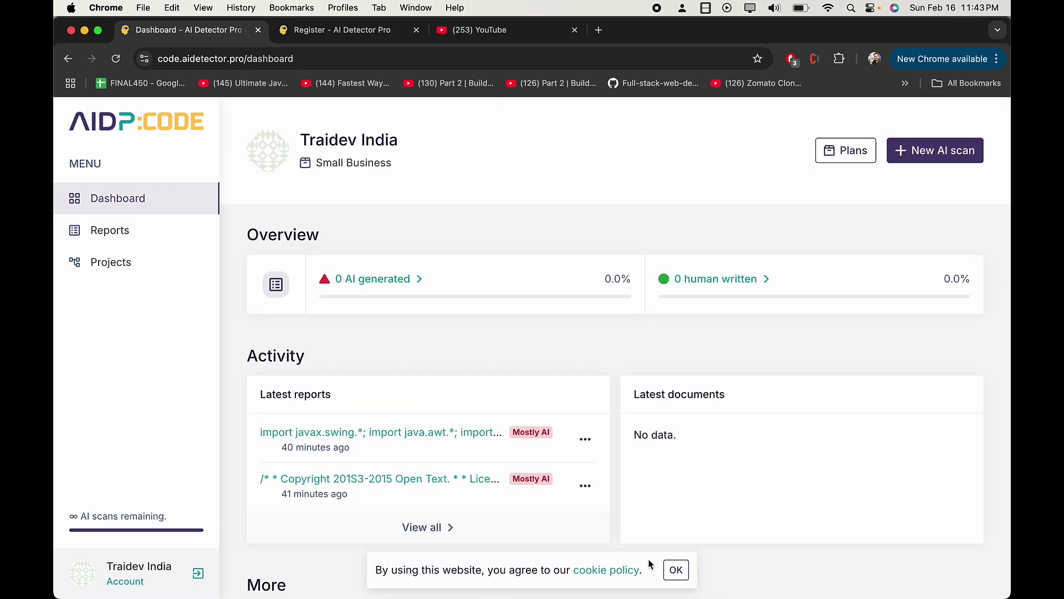
- Switch to the main AI Detector Pro site, visit its home page and open the account registration form
{"action": "left_click", "coordinate": [323, 31]}
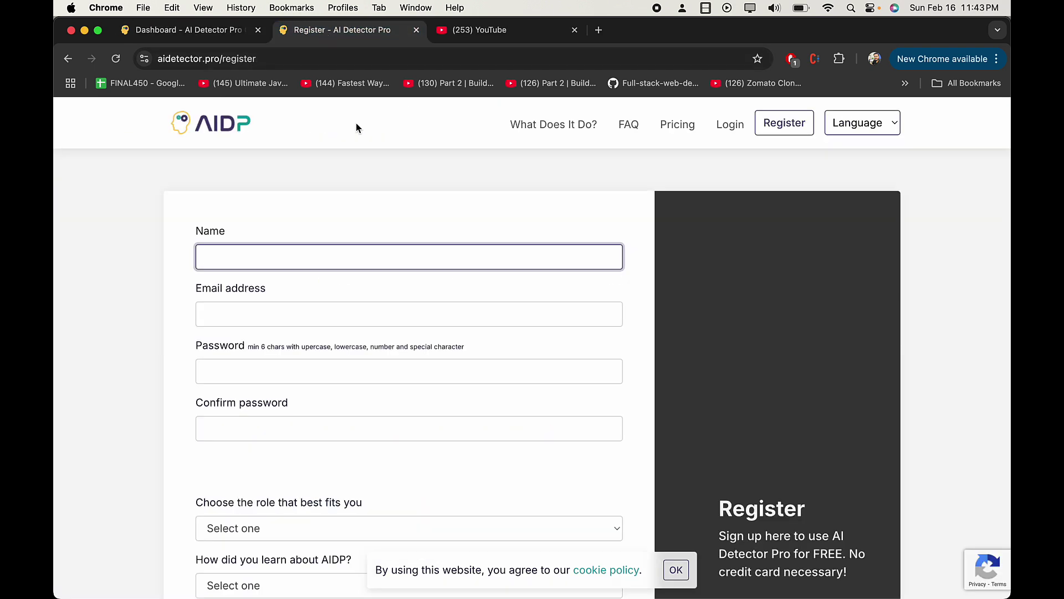
{"action": "left_click", "coordinate": [235, 132]}
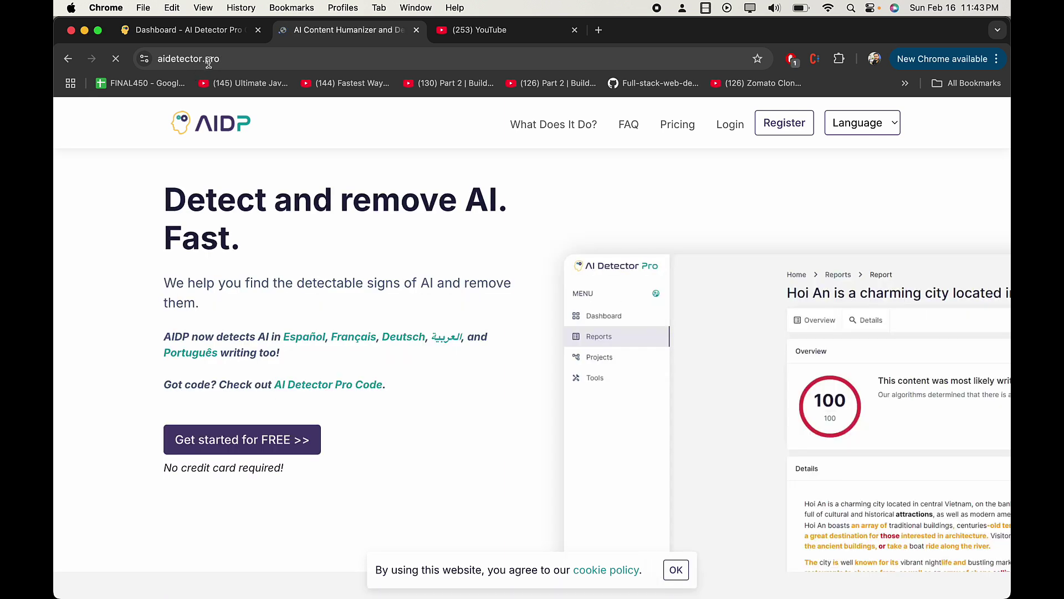
{"action": "left_click", "coordinate": [785, 133]}
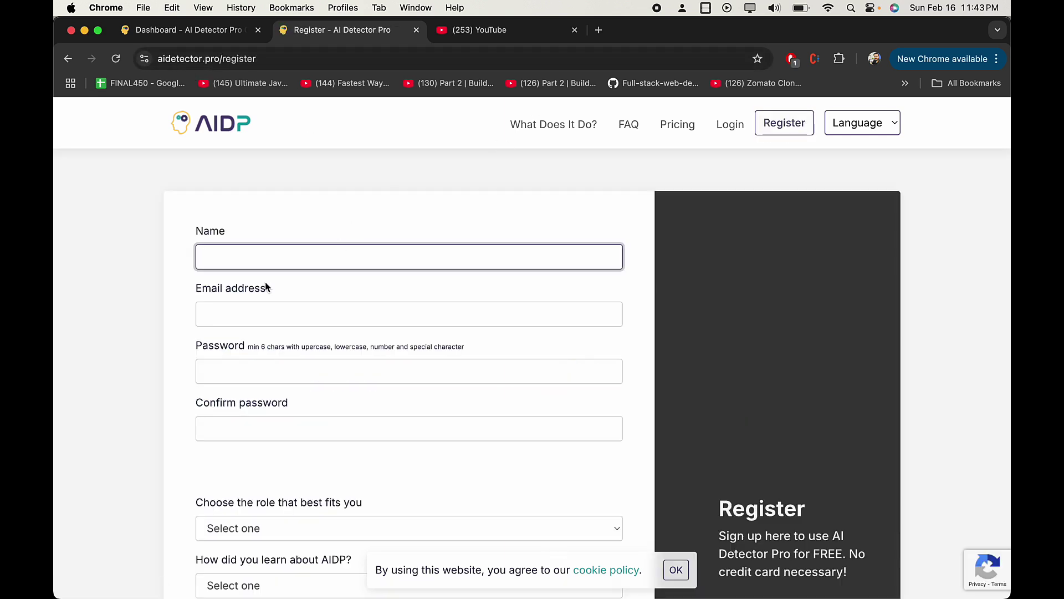
- Examine the registration form's fields, including the available role choices, without filling anything in
{"action": "scroll", "coordinate": [266, 287], "scroll_direction": "down", "scroll_amount": 5}
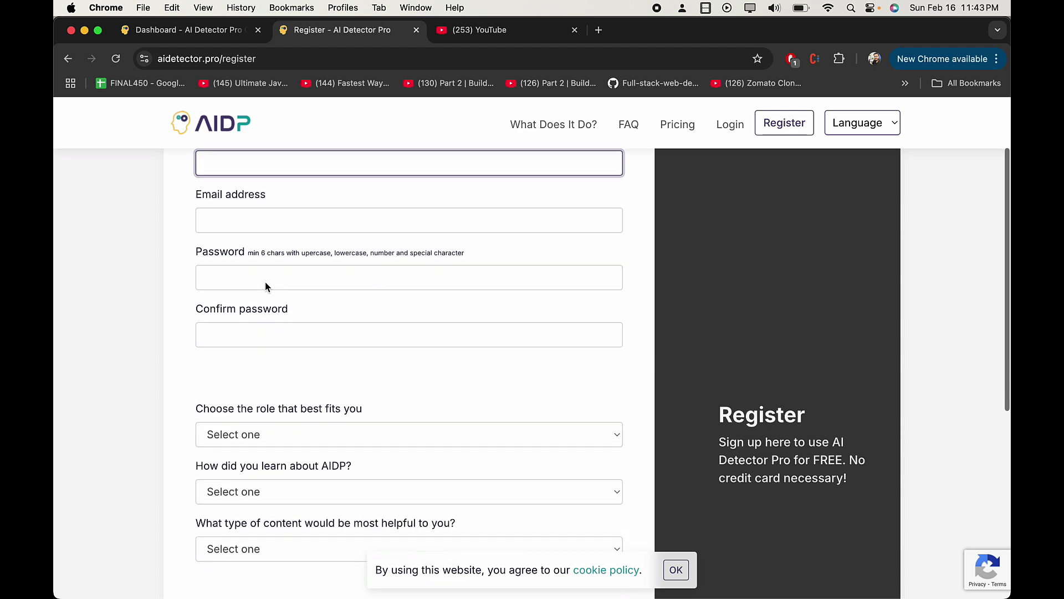
{"action": "left_click", "coordinate": [333, 358]}
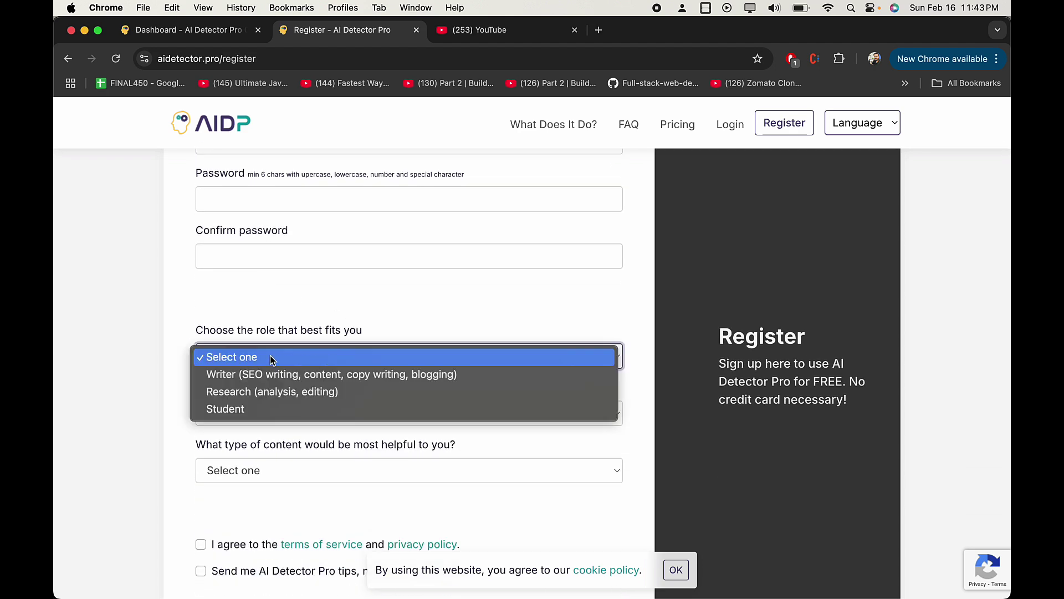
{"action": "left_click", "coordinate": [363, 326]}
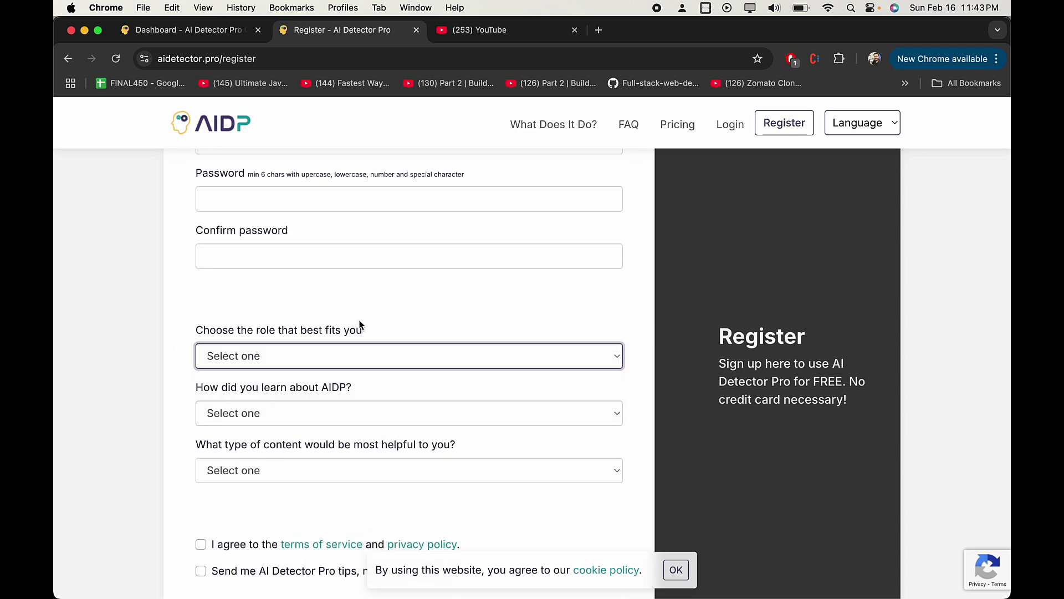
{"action": "scroll", "coordinate": [345, 516], "scroll_direction": "down", "scroll_amount": 8}
{"action": "scroll", "coordinate": [344, 516], "scroll_direction": "up", "scroll_amount": 10}
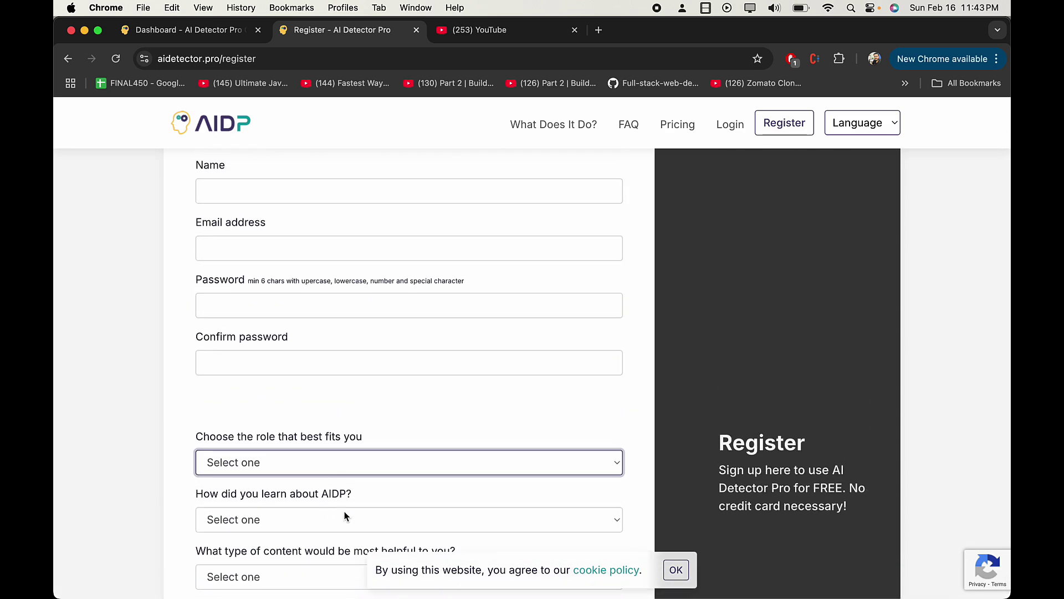
{"action": "scroll", "coordinate": [491, 273], "scroll_direction": "up", "scroll_amount": 2}
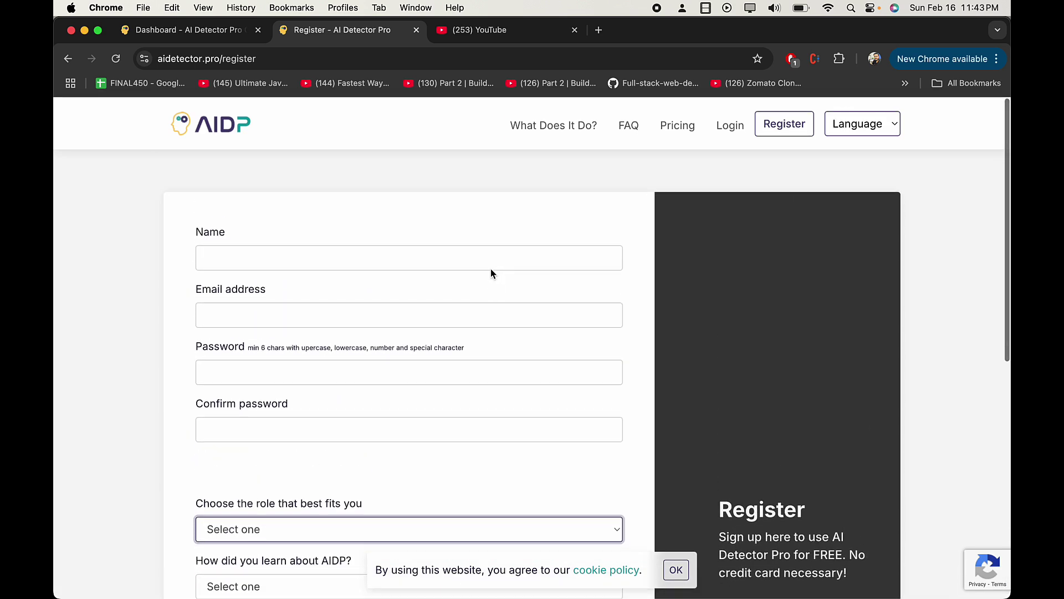